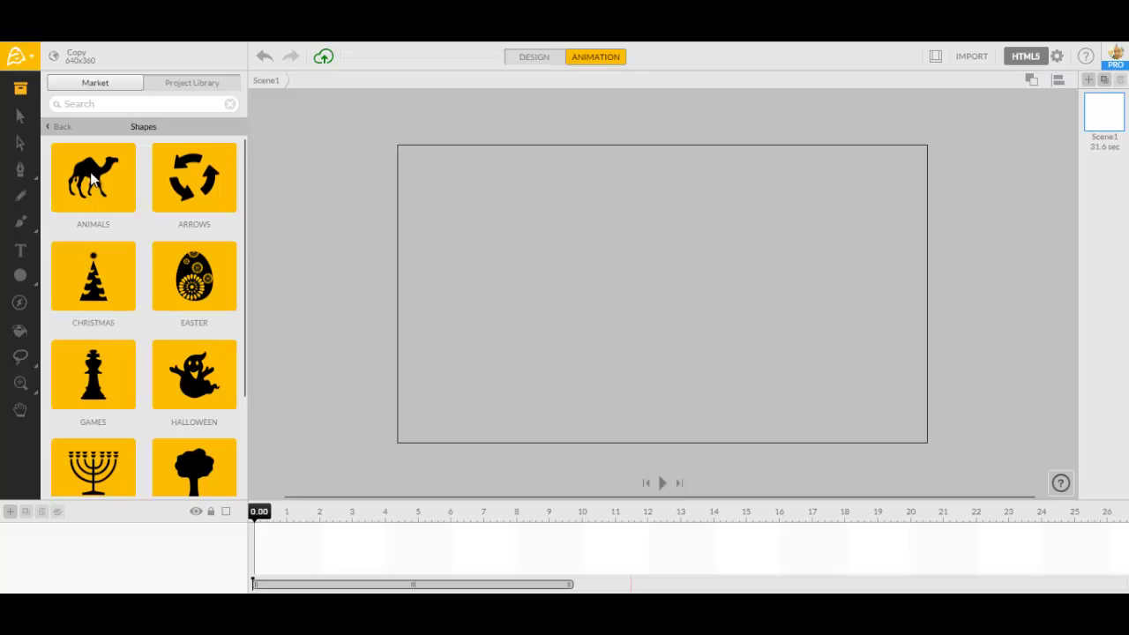
# Add the yellow desert background with pyramids from the market backgrounds so that it fills the scene.
pyautogui.click(60, 127)
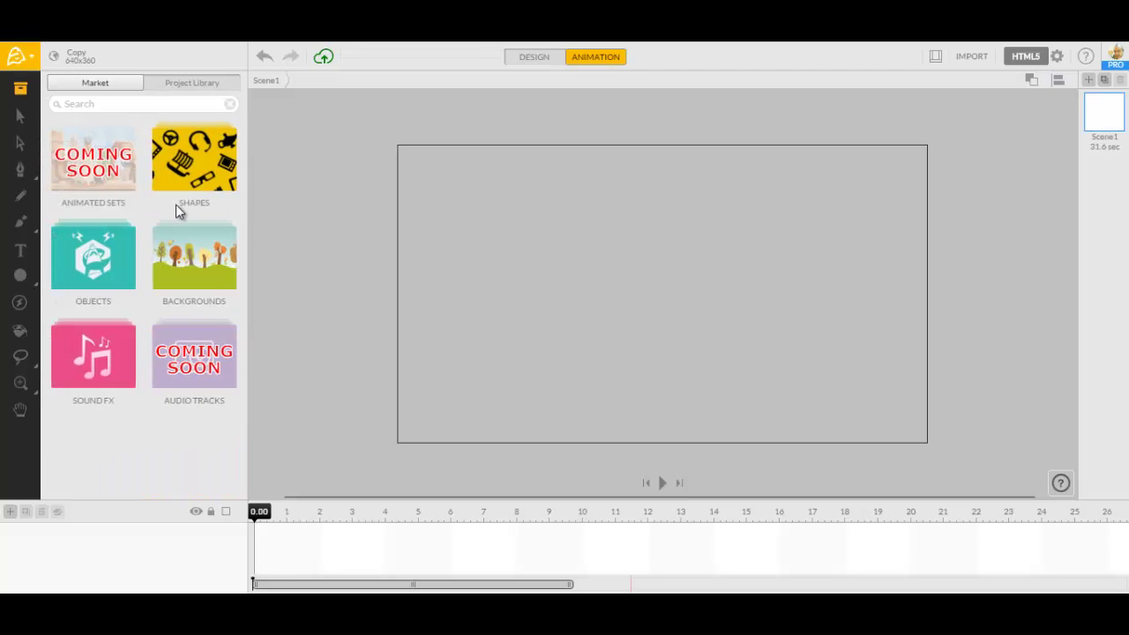
pyautogui.click(200, 243)
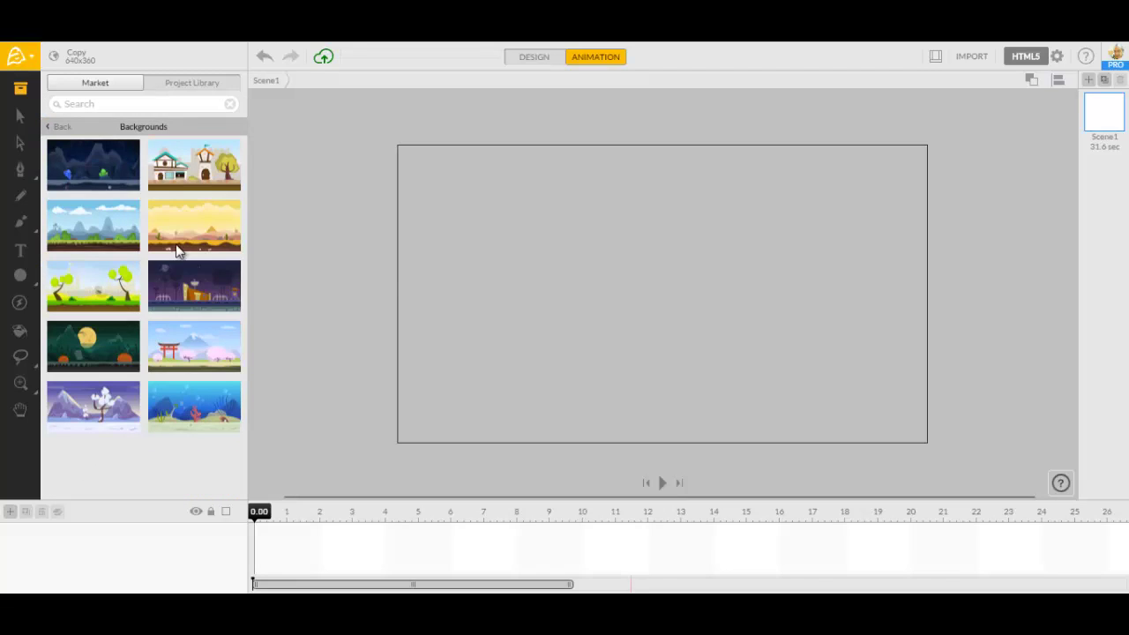
pyautogui.moveTo(182, 239); pyautogui.dragTo(432, 263)
pyautogui.moveTo(597, 307); pyautogui.dragTo(577, 279)
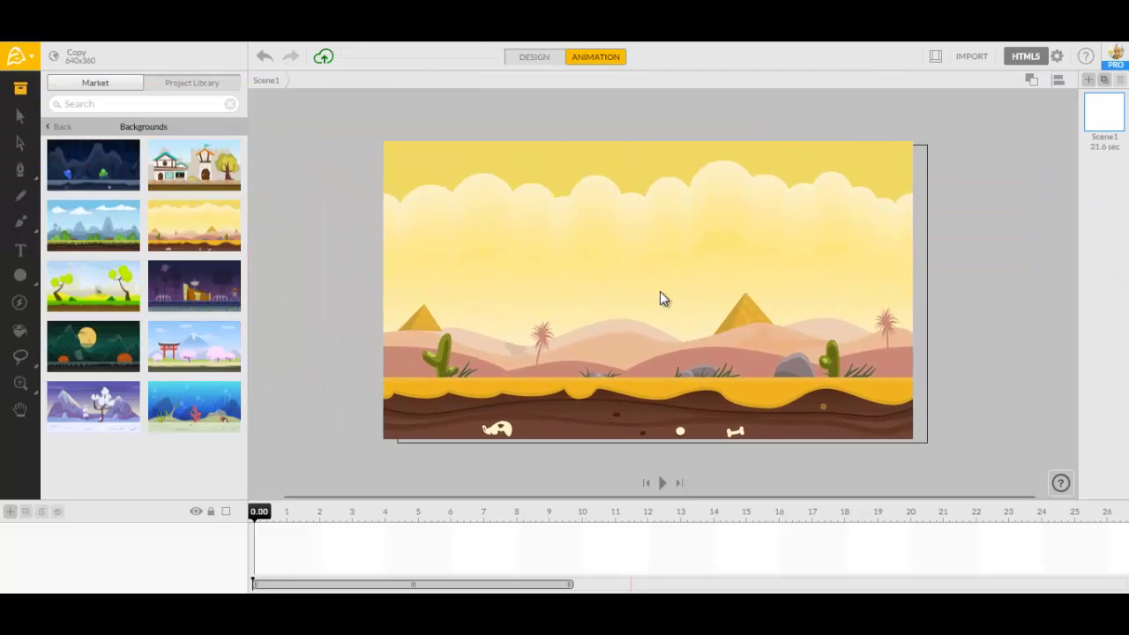
# Add the camel from the Animals shapes, shrink it to about 84 × 70, and place it just outside the scene's left edge.
pyautogui.click(59, 126)
pyautogui.click(166, 174)
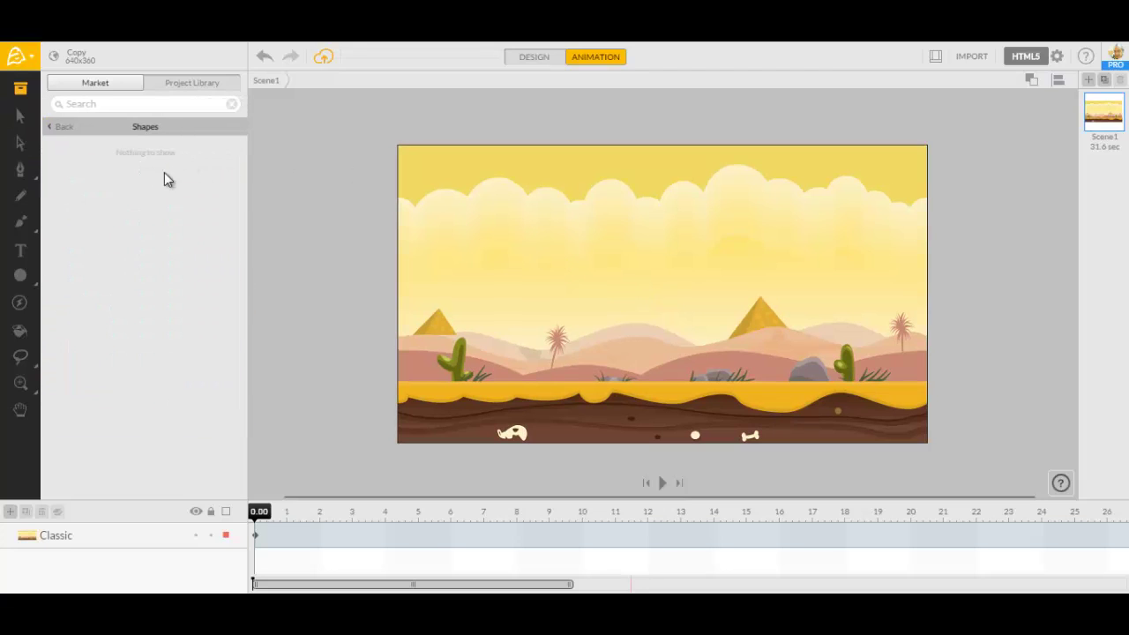
pyautogui.click(88, 187)
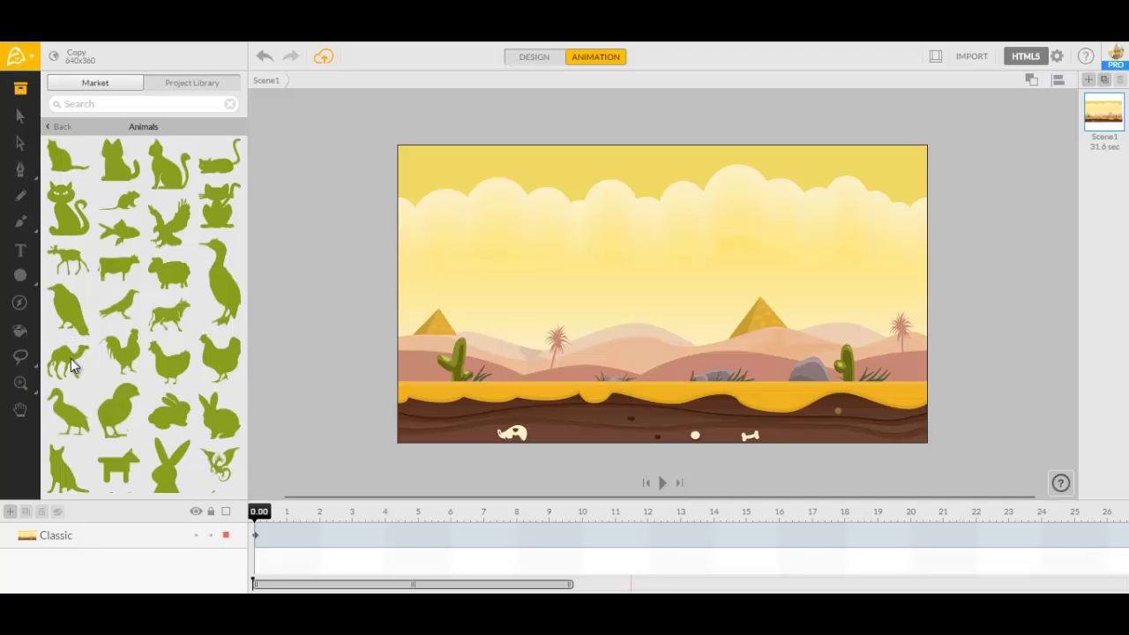
pyautogui.moveTo(71, 358); pyautogui.dragTo(468, 330)
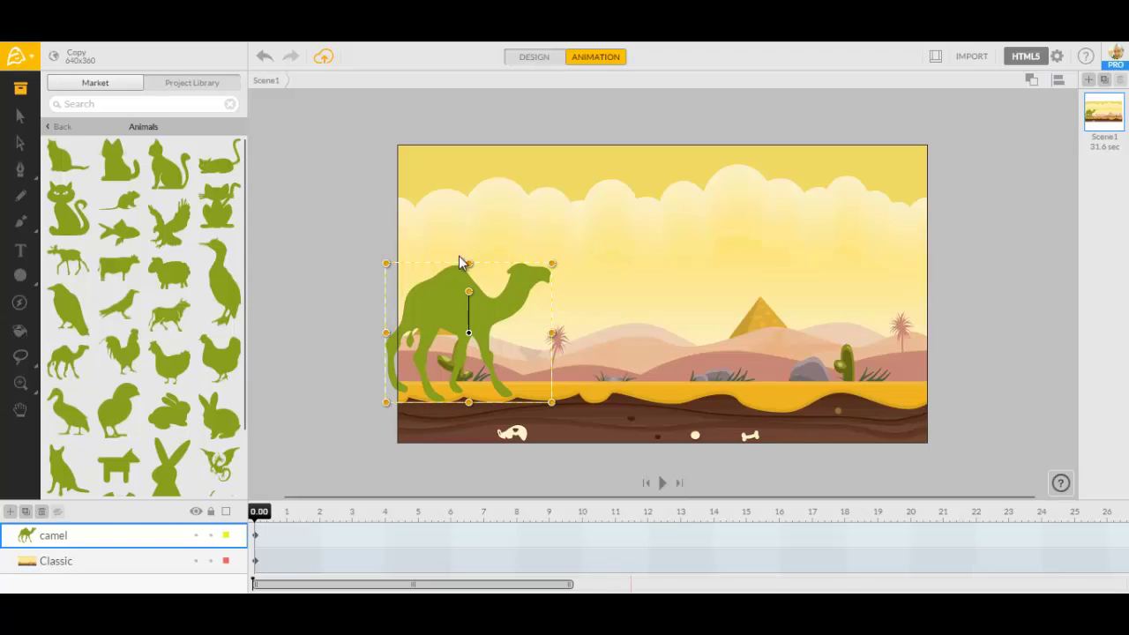
pyautogui.click(21, 117)
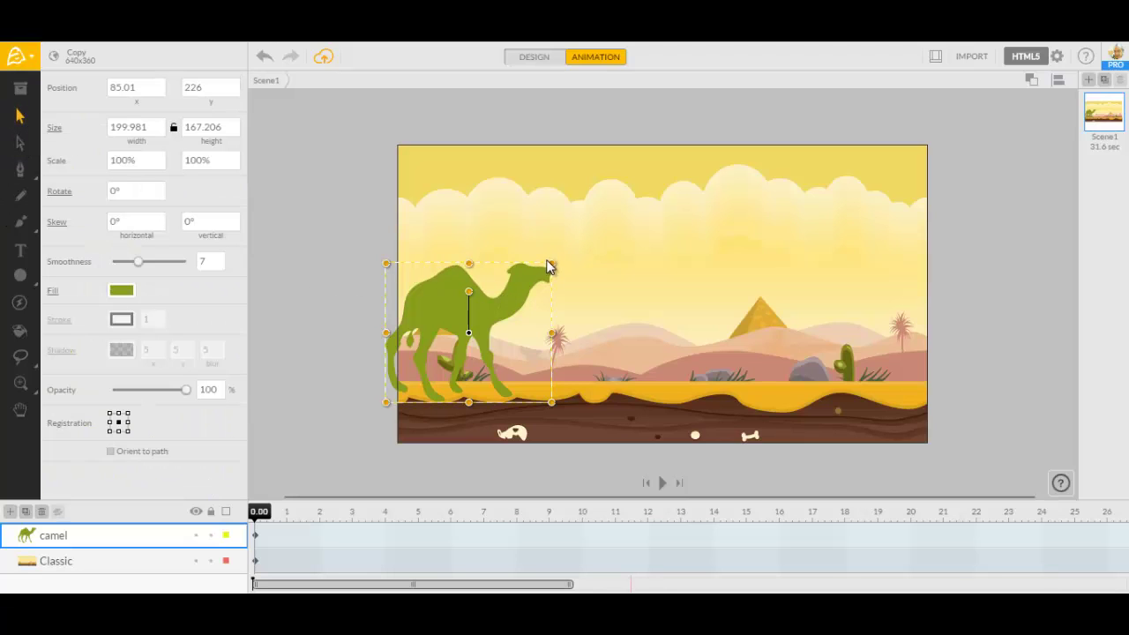
pyautogui.moveTo(546, 266); pyautogui.dragTo(345, 365)
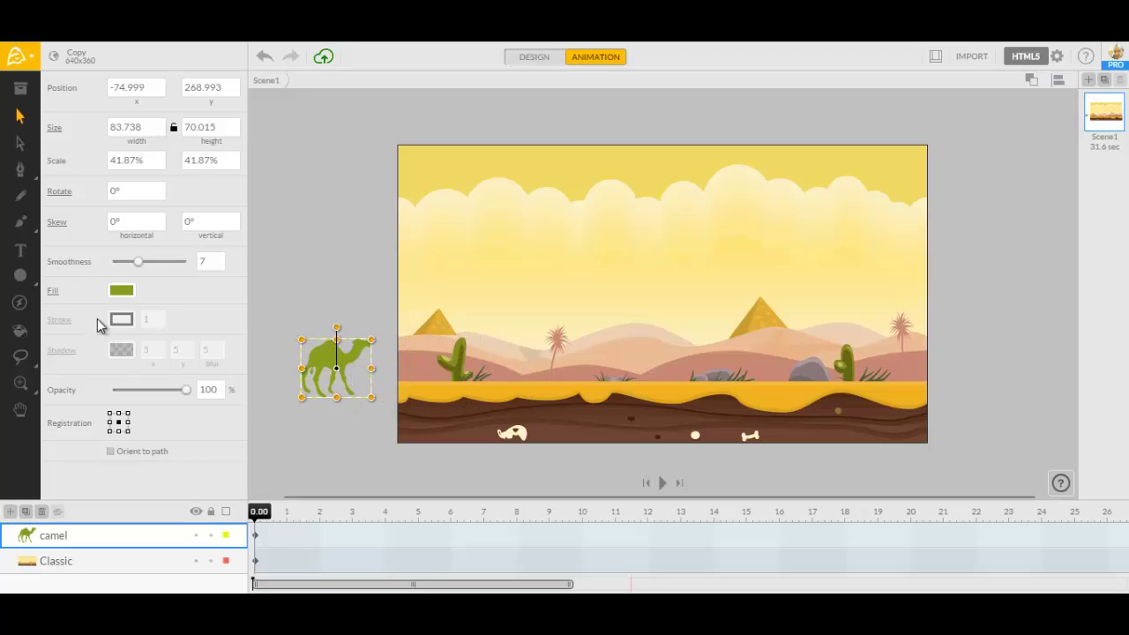
# Set the camel's solid fill to brown 8F4700.
pyautogui.click(128, 291)
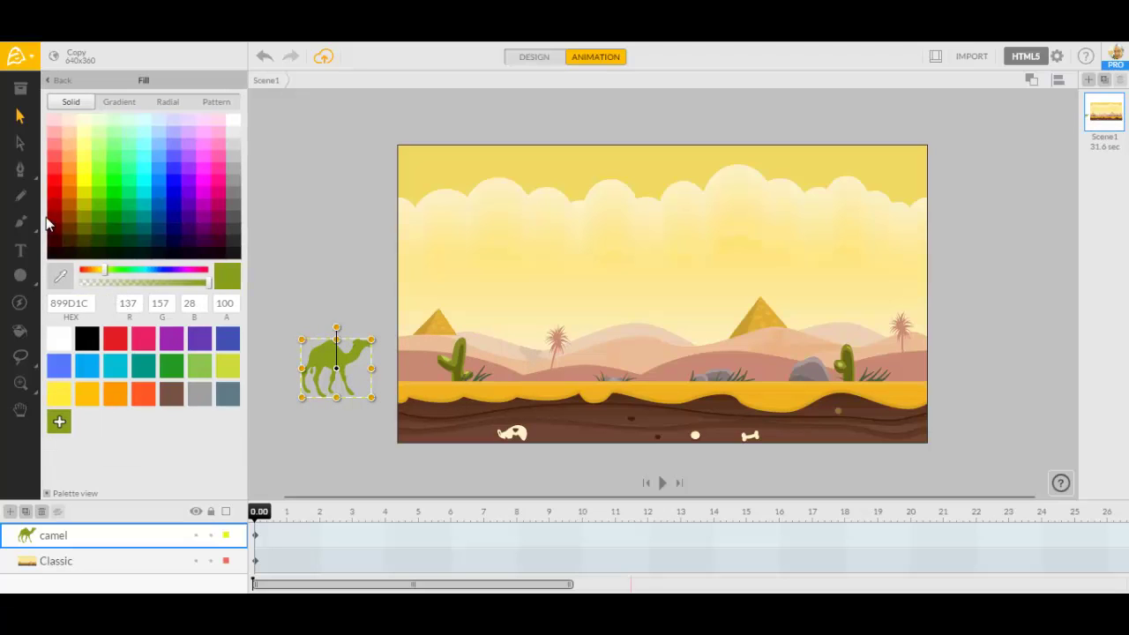
pyautogui.click(71, 231)
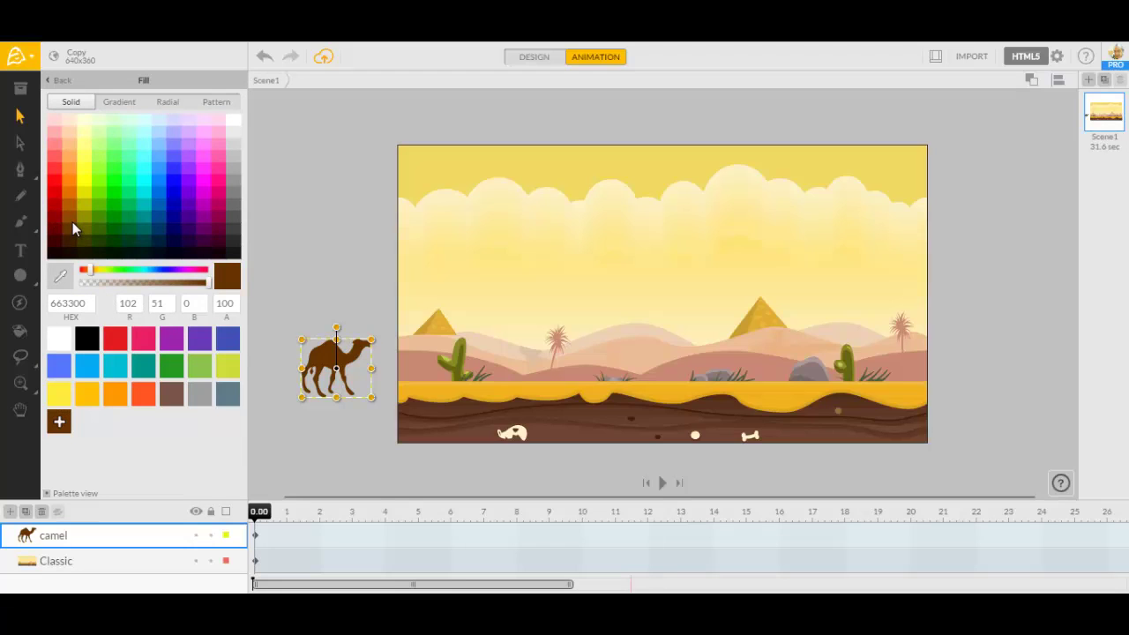
pyautogui.click(72, 216)
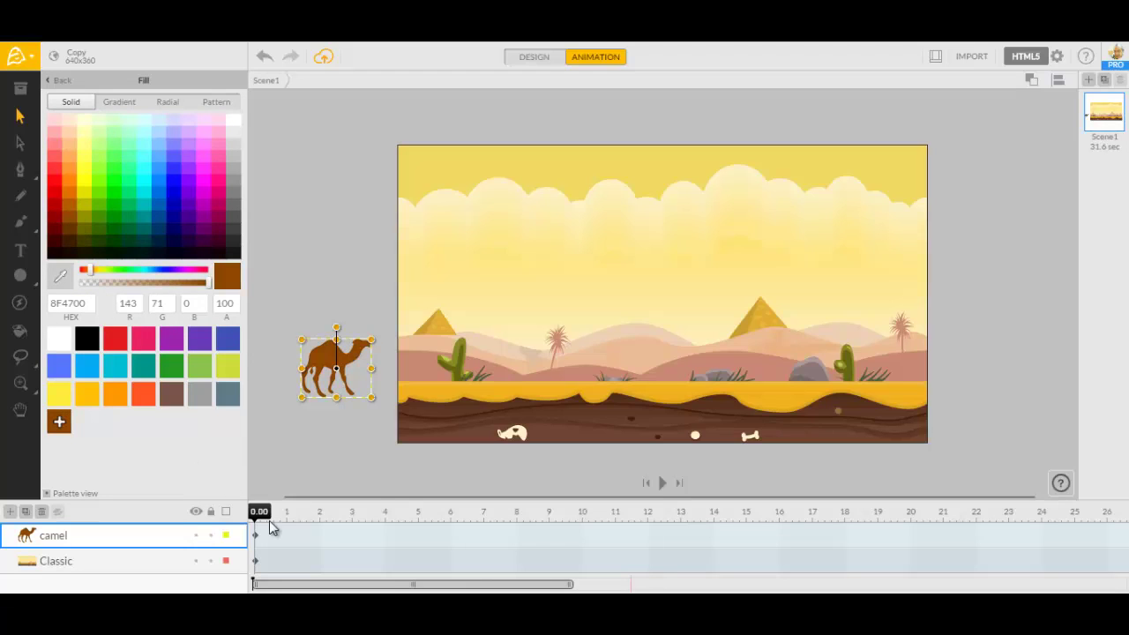
pyautogui.click(56, 81)
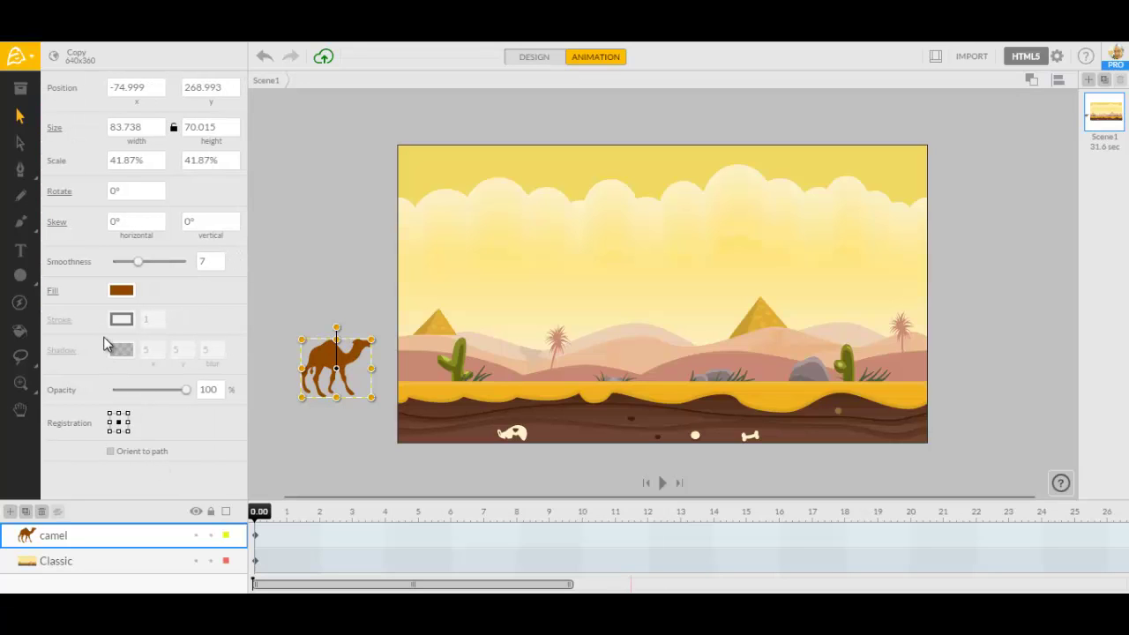
# Enable a black stroke of width 1 on the camel.
pyautogui.click(72, 323)
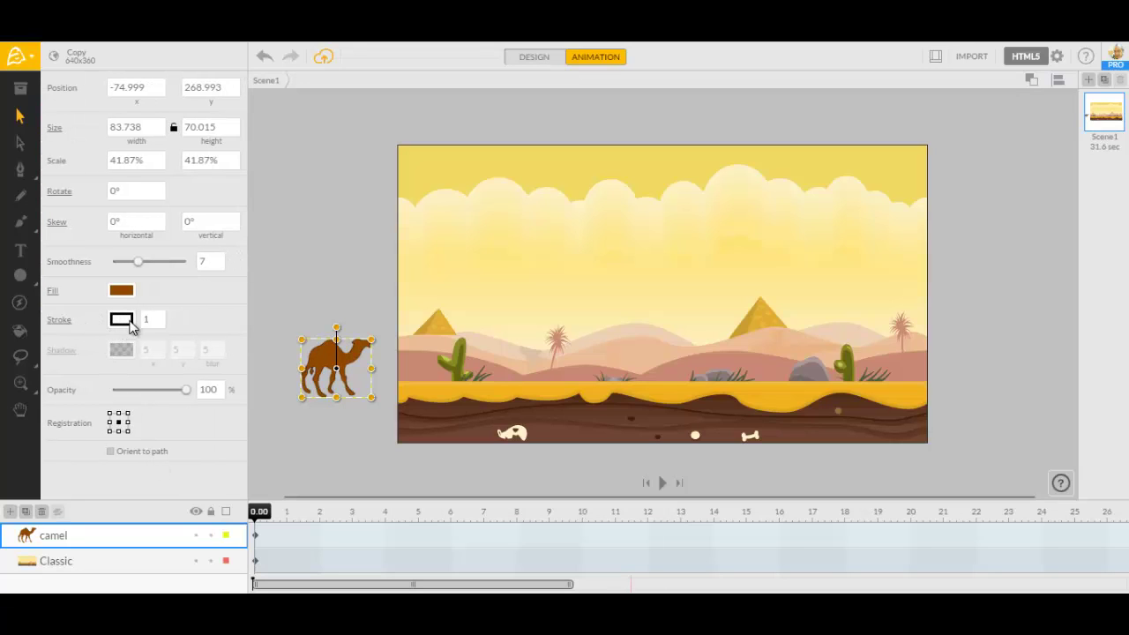
pyautogui.click(129, 323)
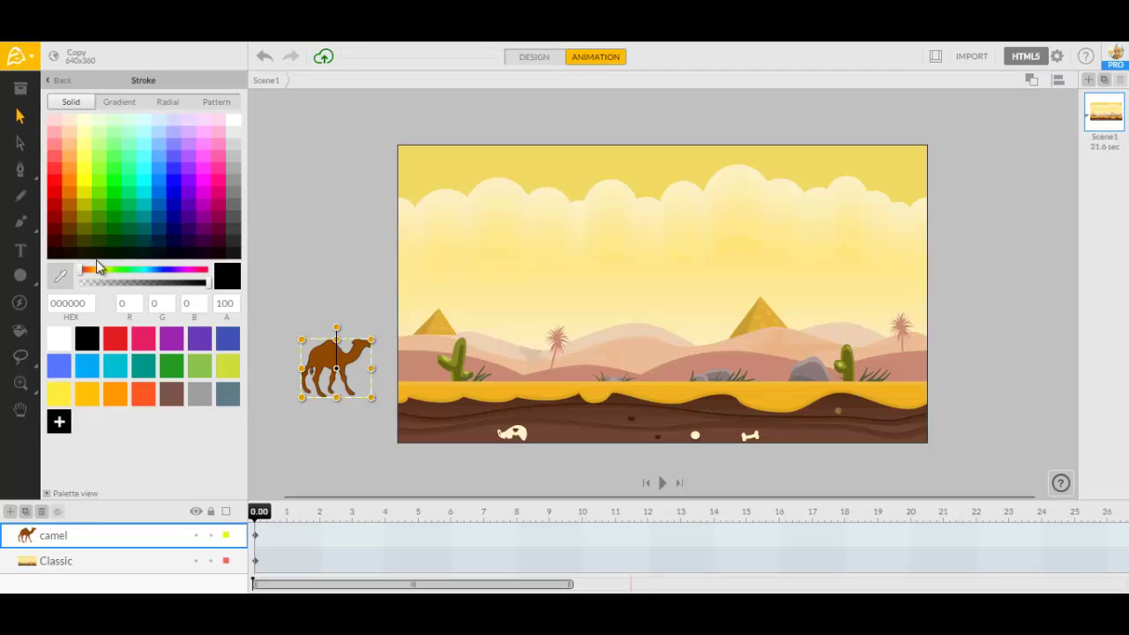
pyautogui.click(296, 453)
# With the Pencil at smoothness 8, draw a nearly horizontal path about 852 wide from the camel across the scene past its right edge.
pyautogui.click(19, 275)
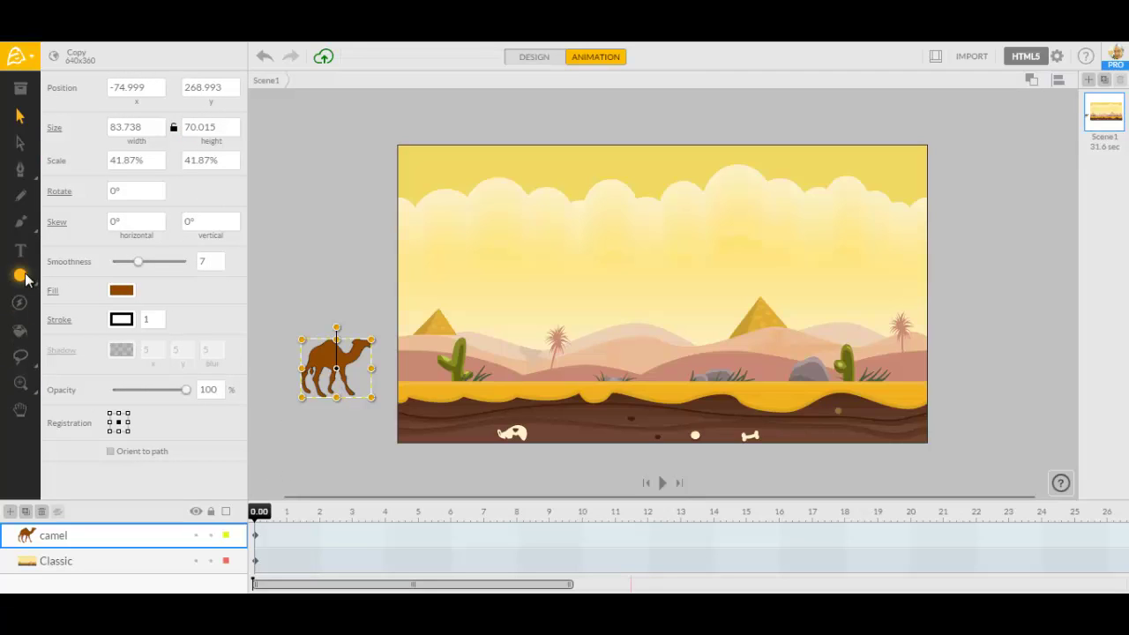
pyautogui.click(21, 198)
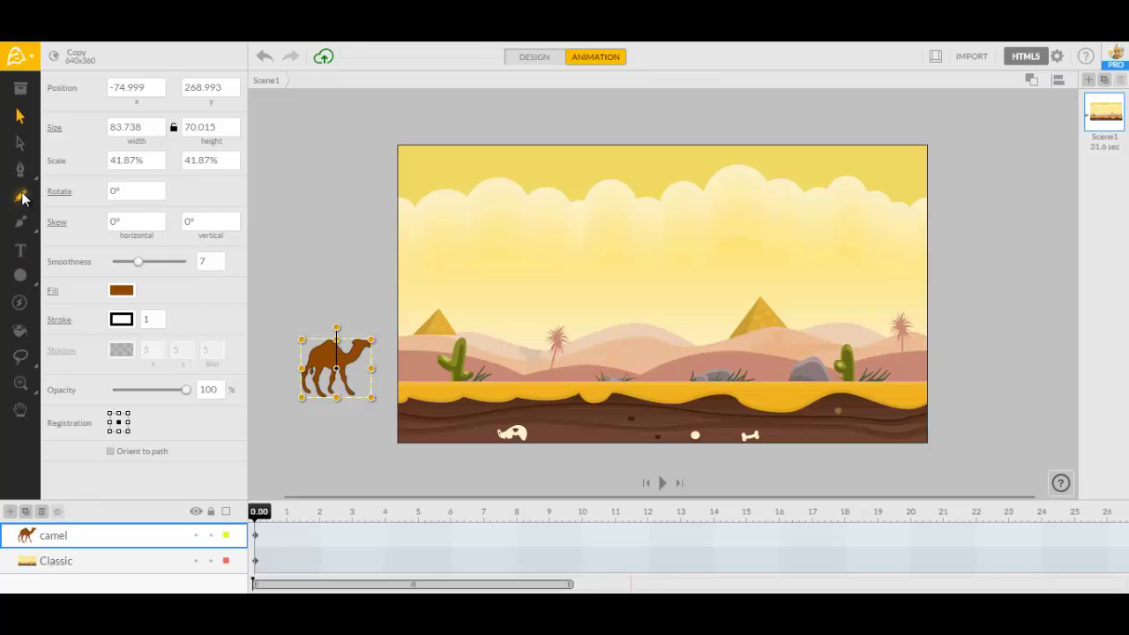
pyautogui.click(22, 200)
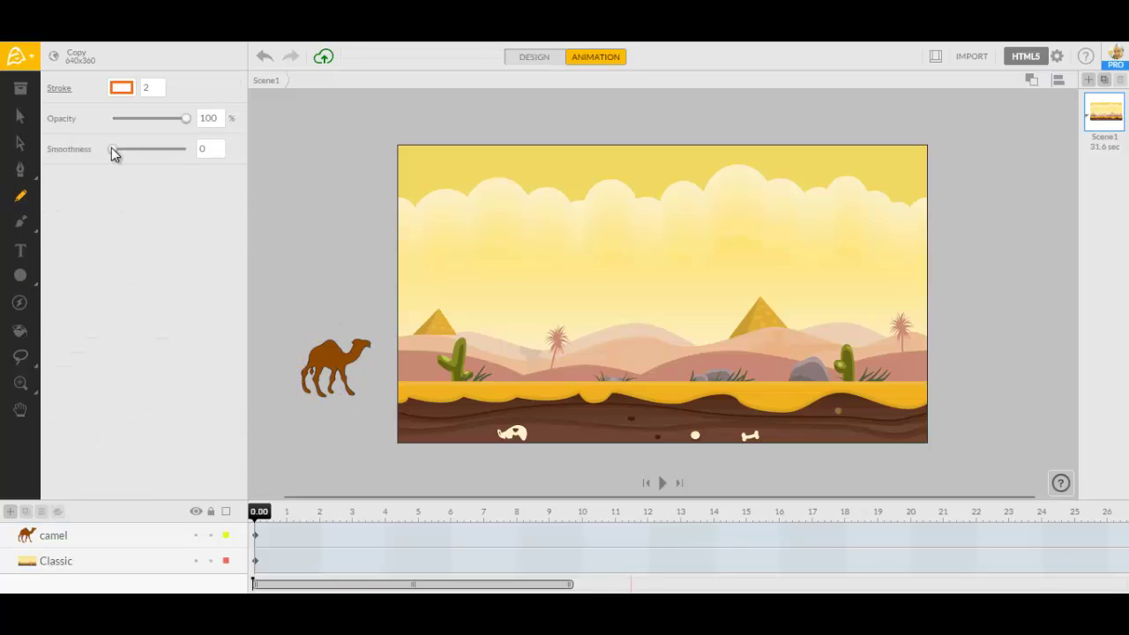
pyautogui.moveTo(113, 154); pyautogui.dragTo(133, 156)
pyautogui.moveTo(320, 369); pyautogui.dragTo(696, 360)
pyautogui.moveTo(853, 356); pyautogui.dragTo(1027, 361)
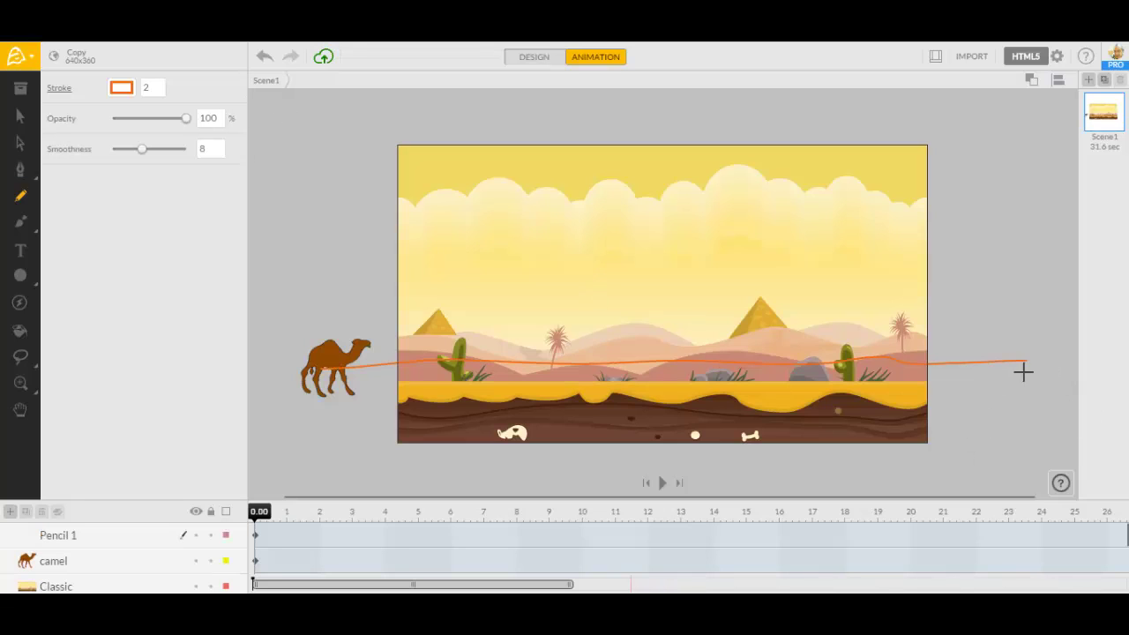
# Copy the pencil path and snap the camel to it as its motion path.
pyautogui.click(17, 116)
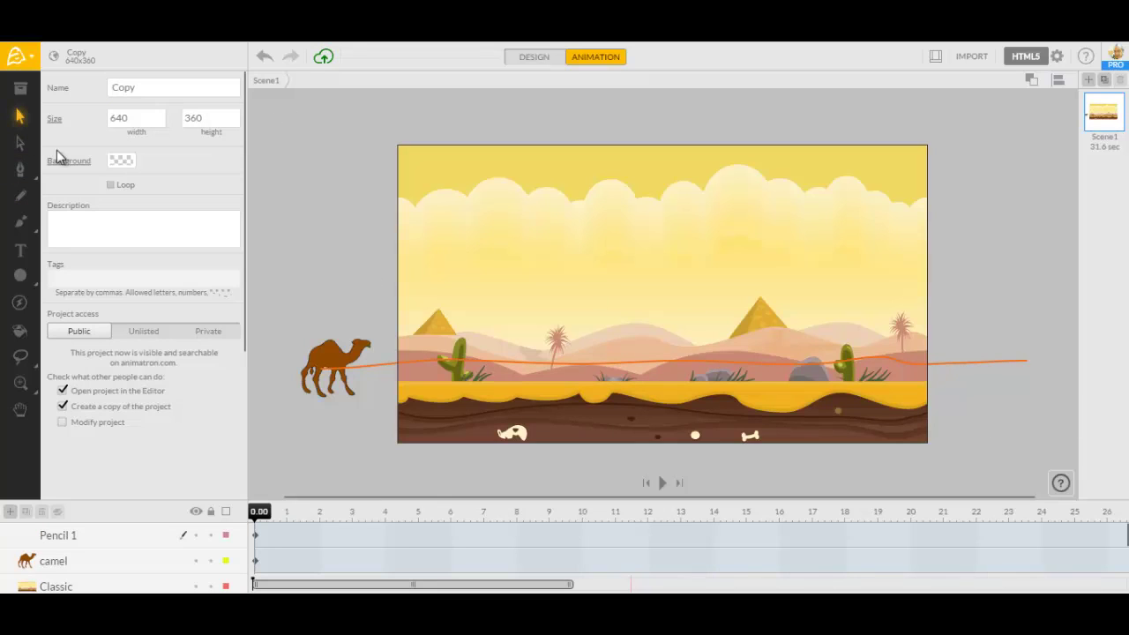
pyautogui.click(1001, 366)
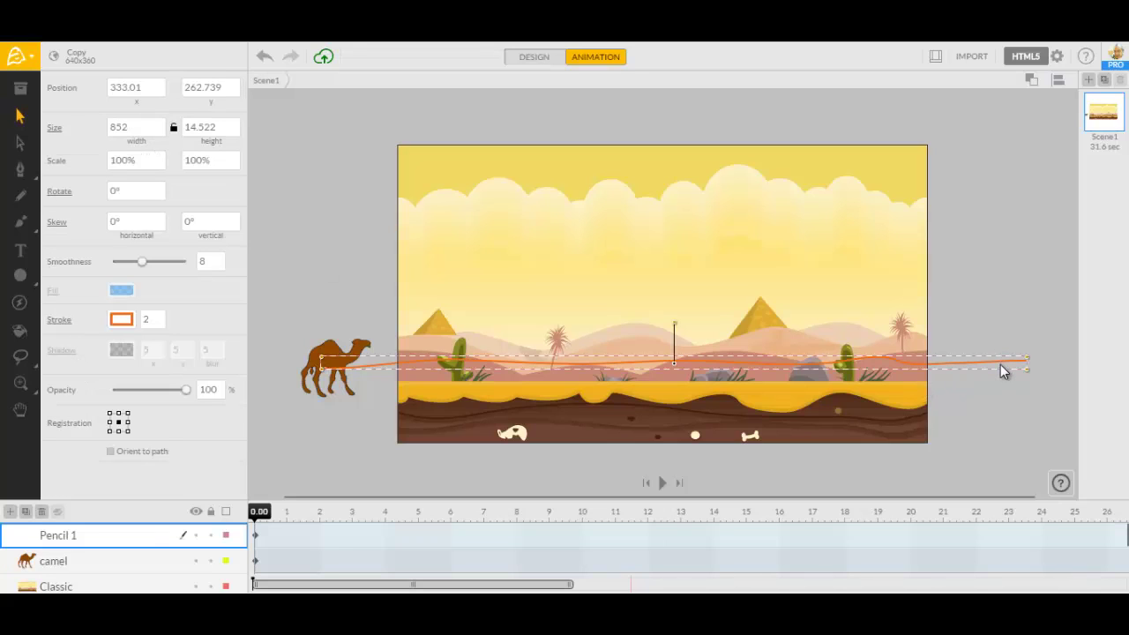
pyautogui.rightClick(1000, 364)
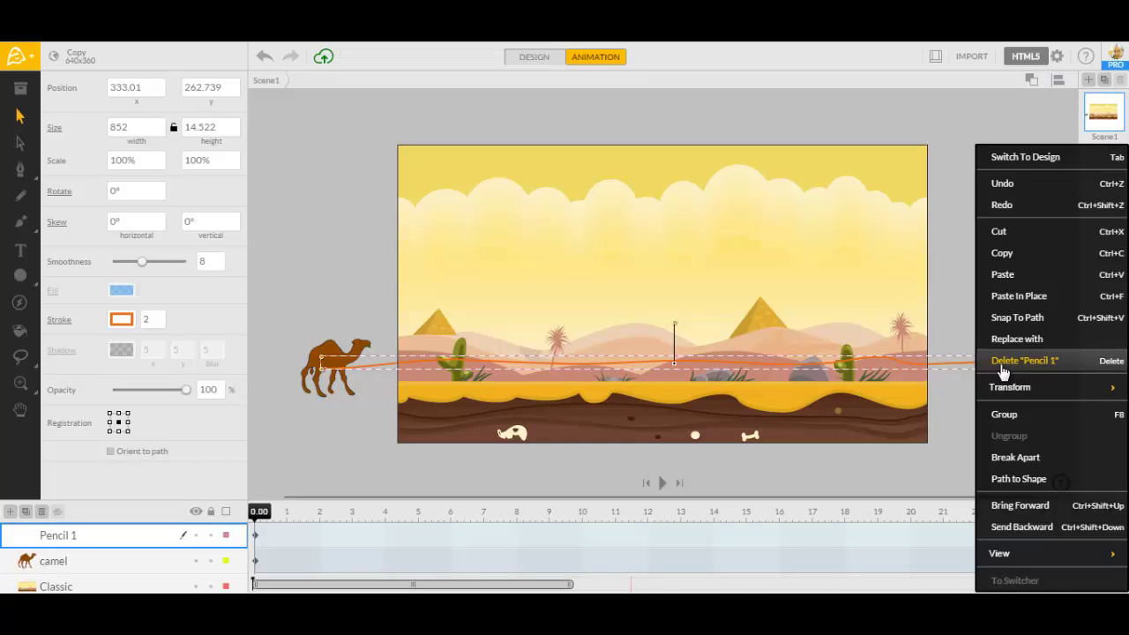
pyautogui.click(1002, 263)
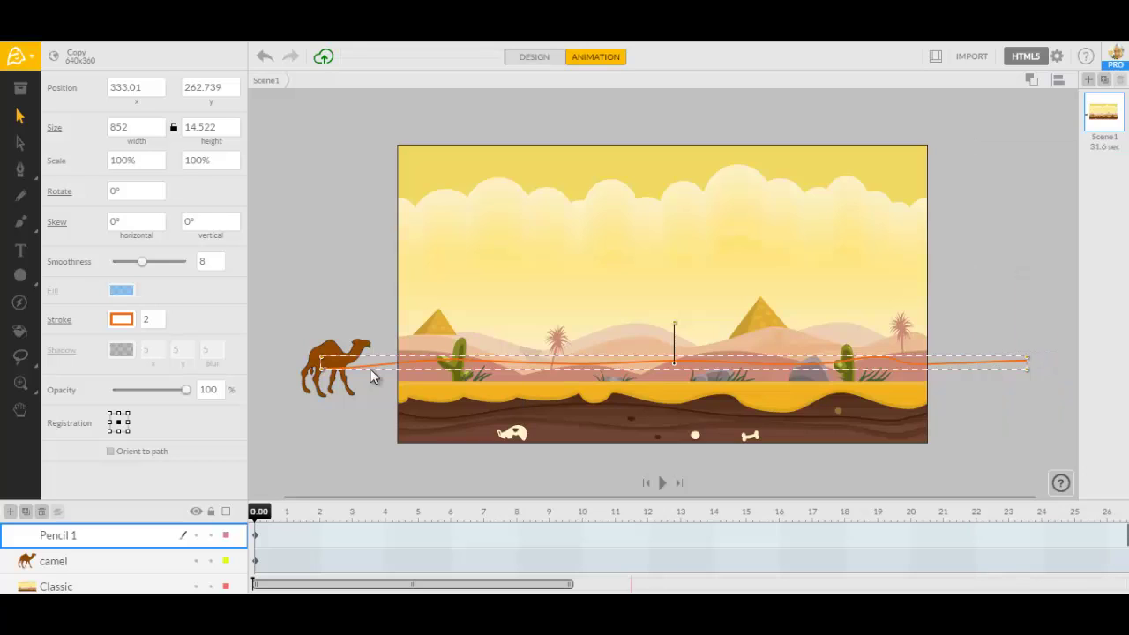
pyautogui.click(334, 349)
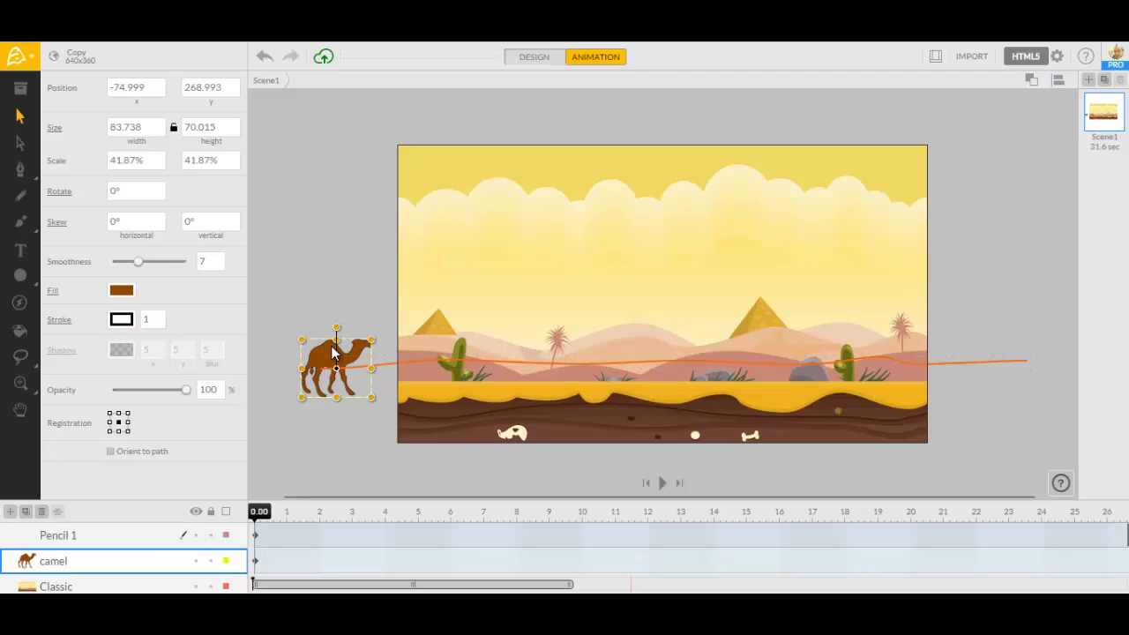
pyautogui.rightClick(323, 351)
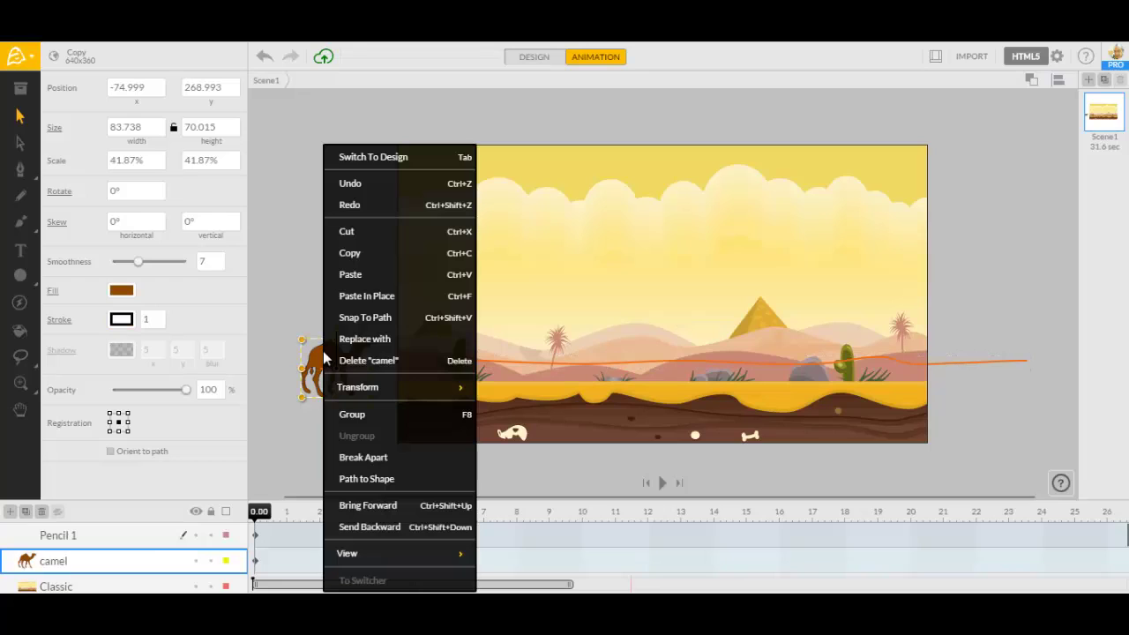
pyautogui.click(367, 318)
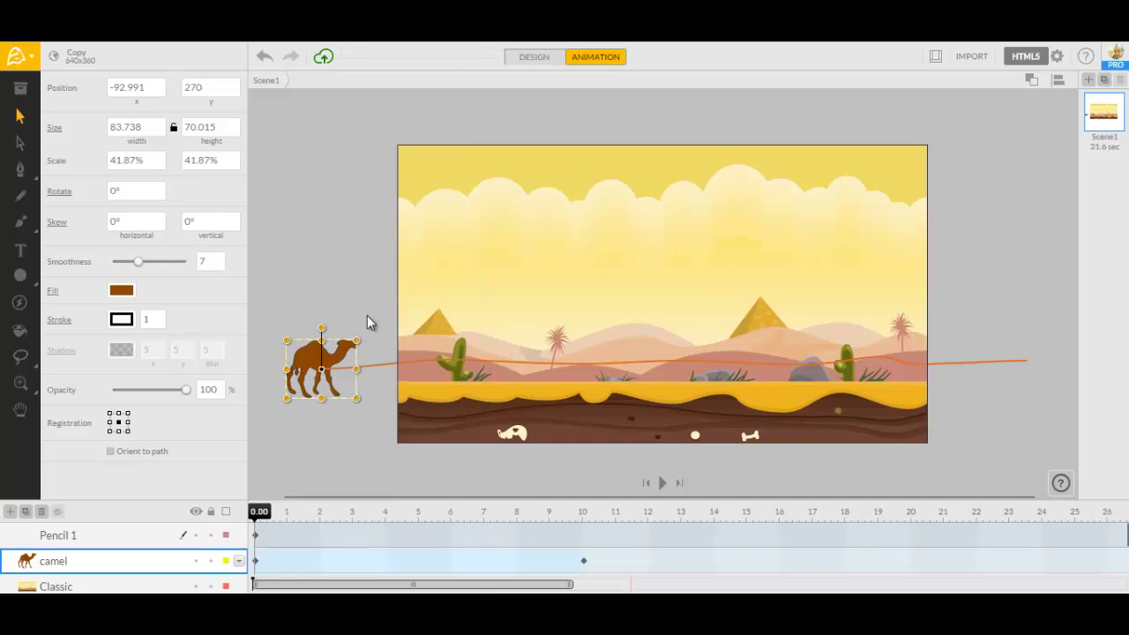
# Preview the camel's walk and extend its motion along the path to end at 20.40 seconds.
pyautogui.click(663, 483)
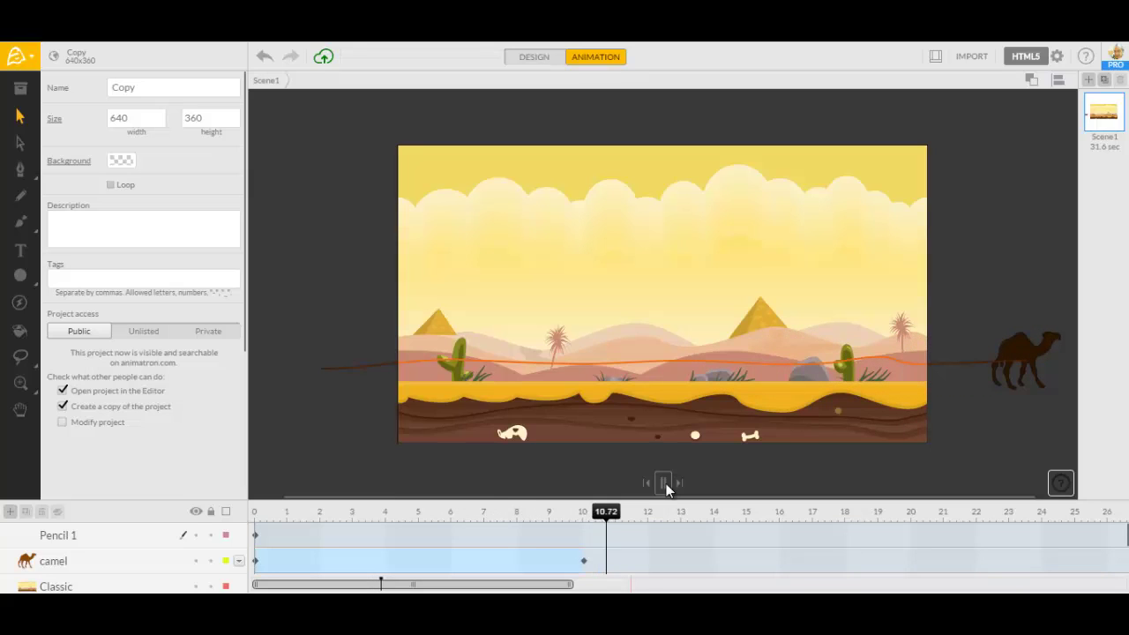
pyautogui.click(664, 482)
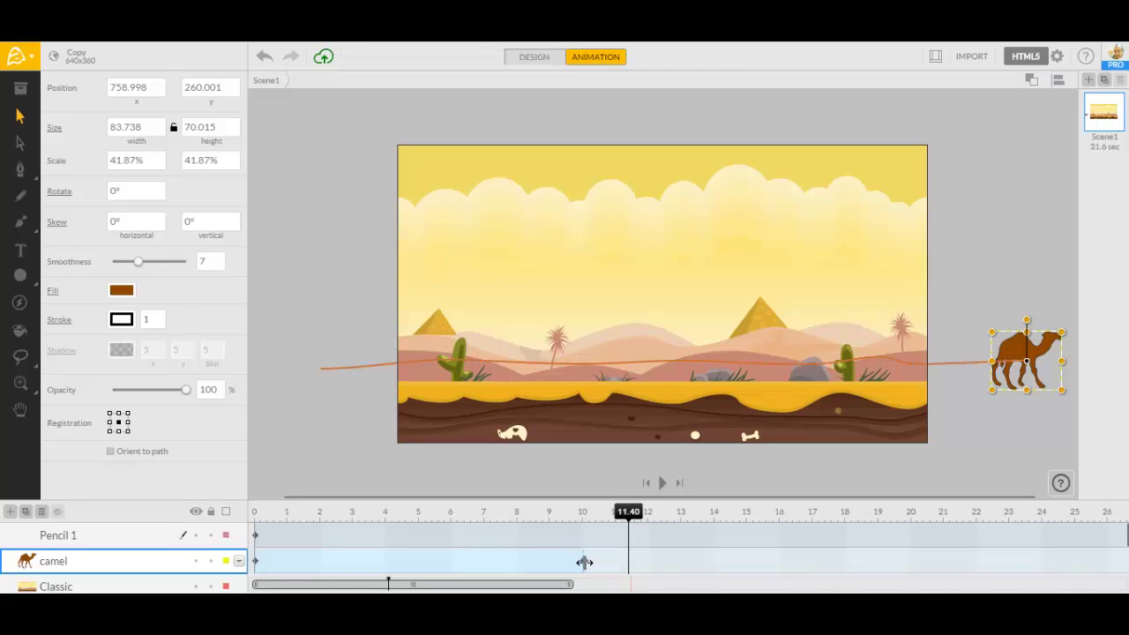
pyautogui.moveTo(583, 561); pyautogui.dragTo(923, 556)
pyautogui.click(923, 559)
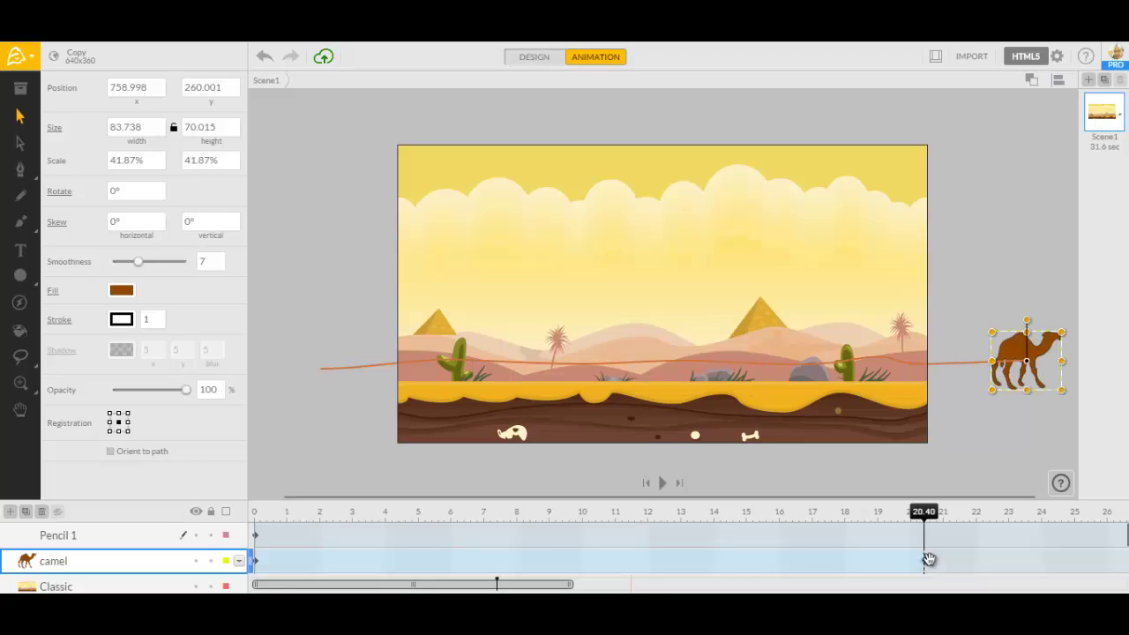
# Copy the animated camel, paste it in place at 1.80 seconds, and play back the animation.
pyautogui.click(584, 518)
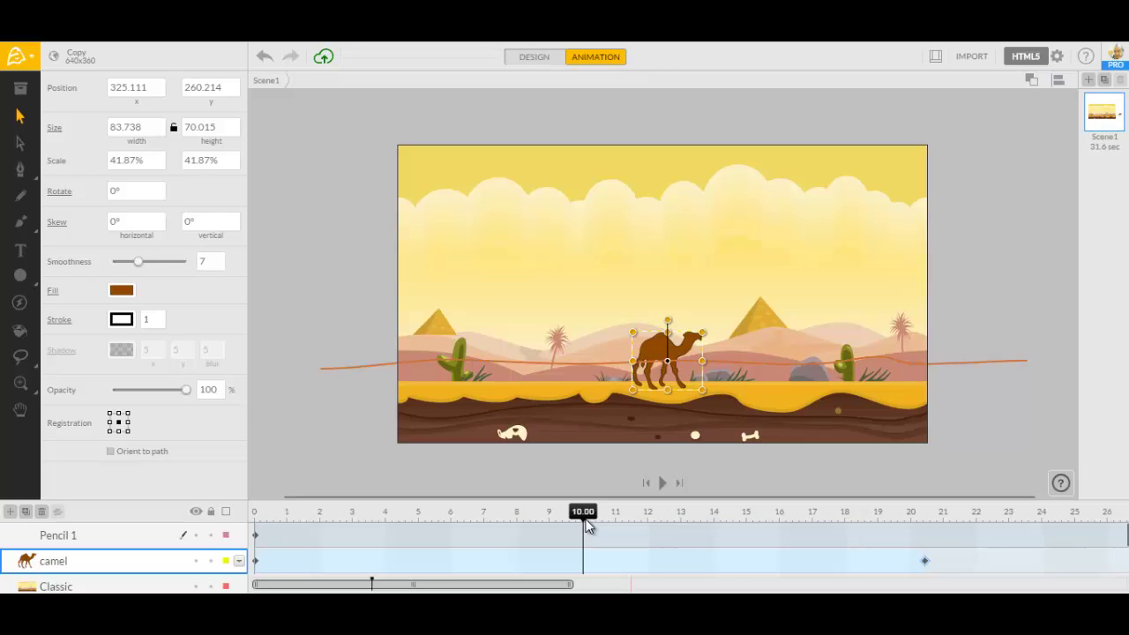
pyautogui.rightClick(656, 355)
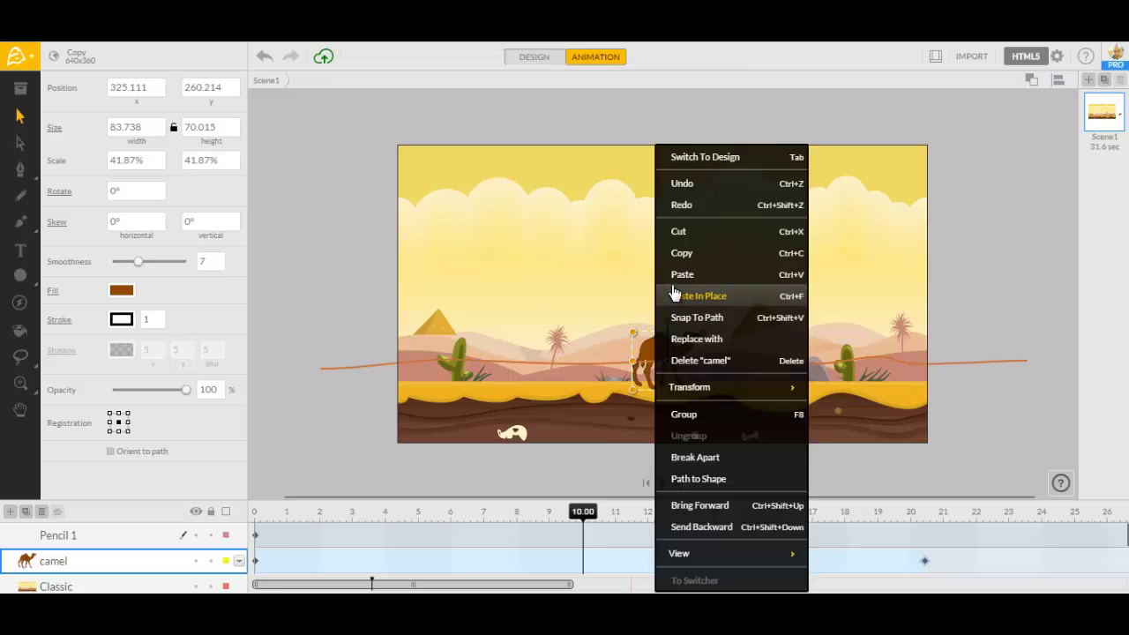
pyautogui.click(680, 253)
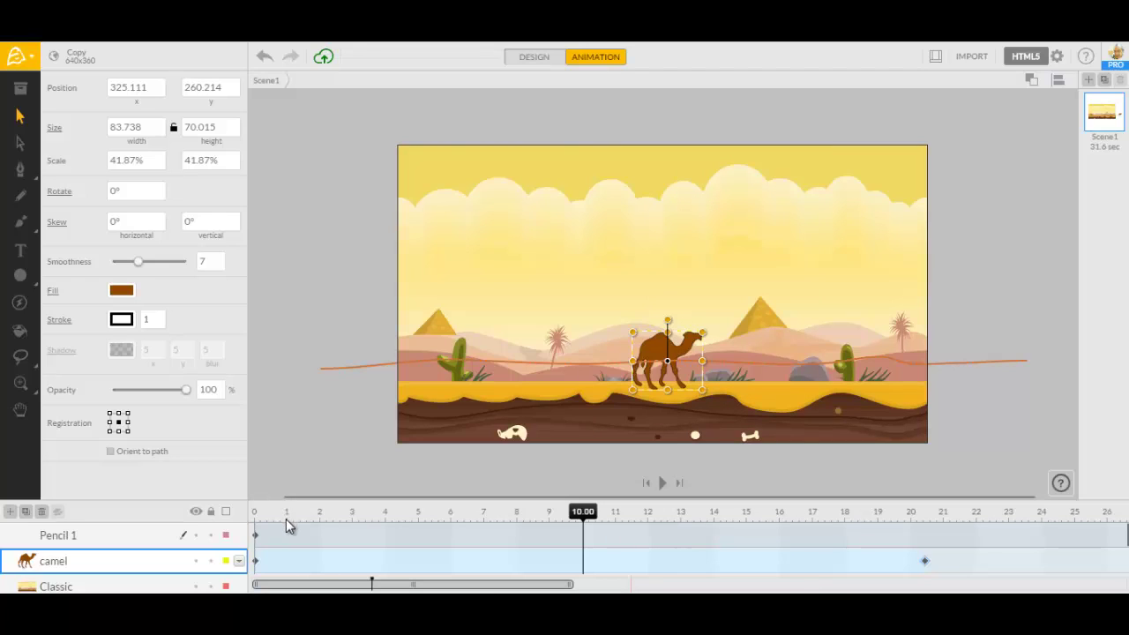
pyautogui.click(320, 527)
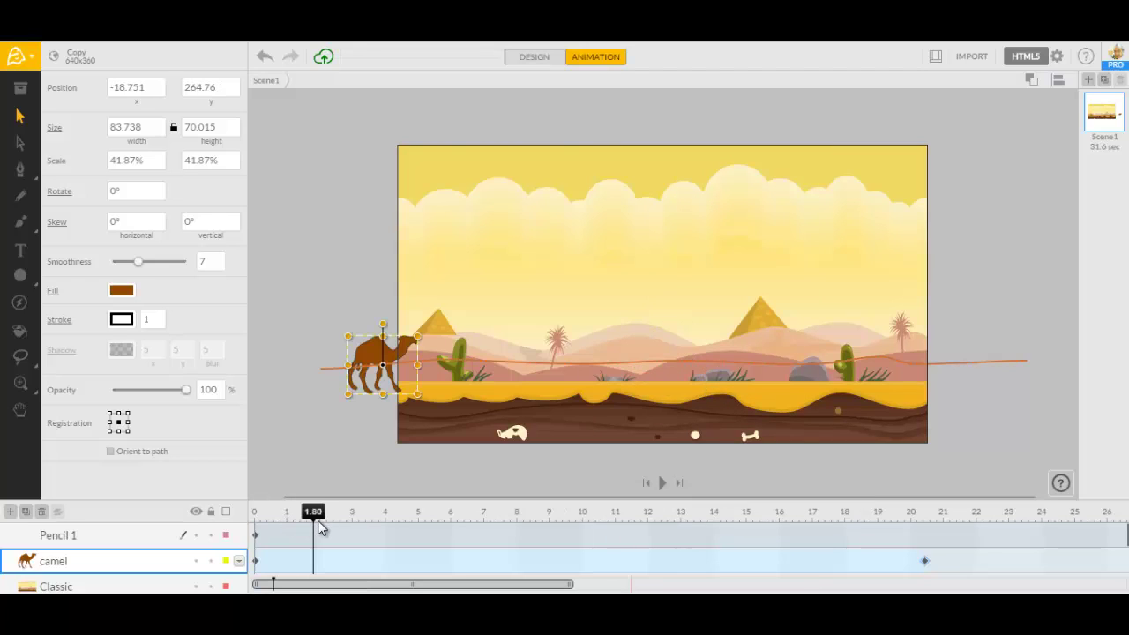
pyautogui.rightClick(313, 386)
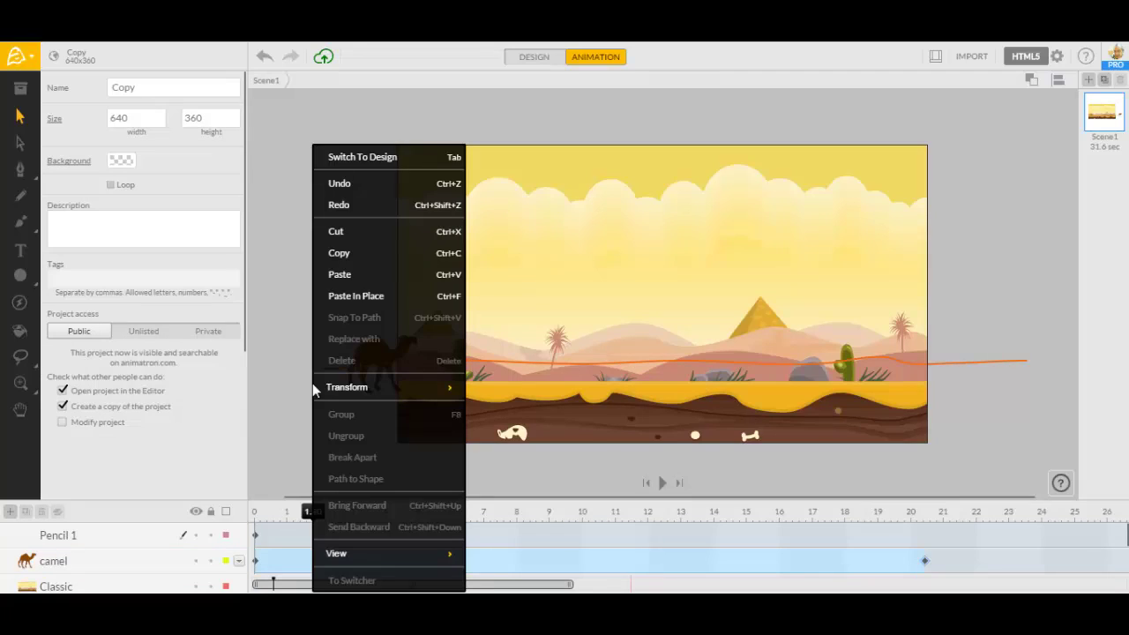
pyautogui.click(361, 304)
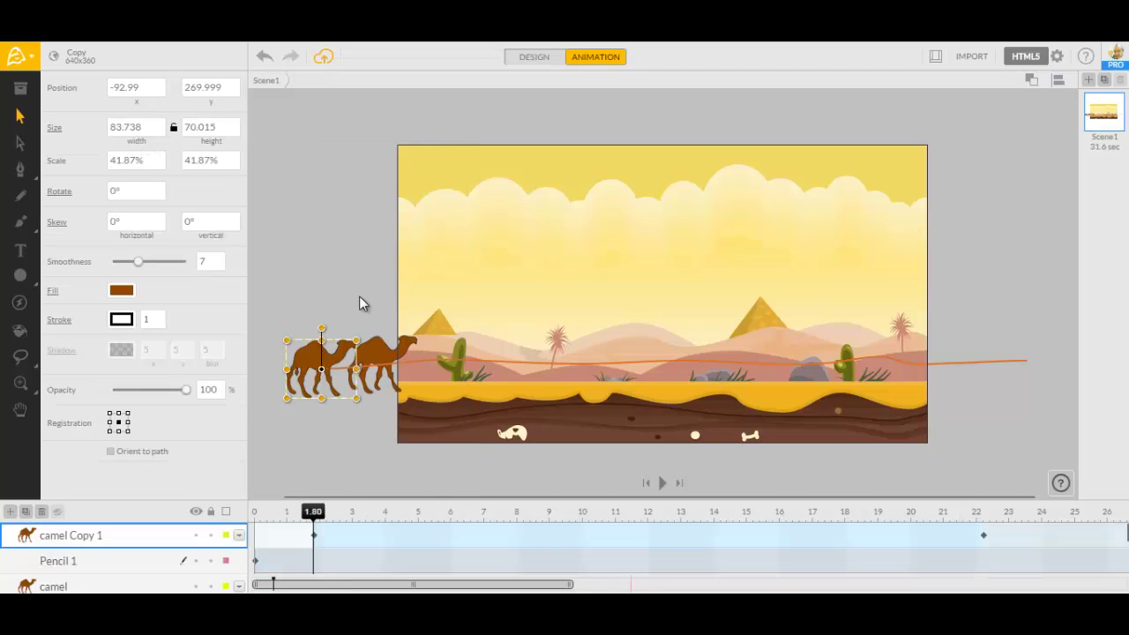
pyautogui.click(661, 483)
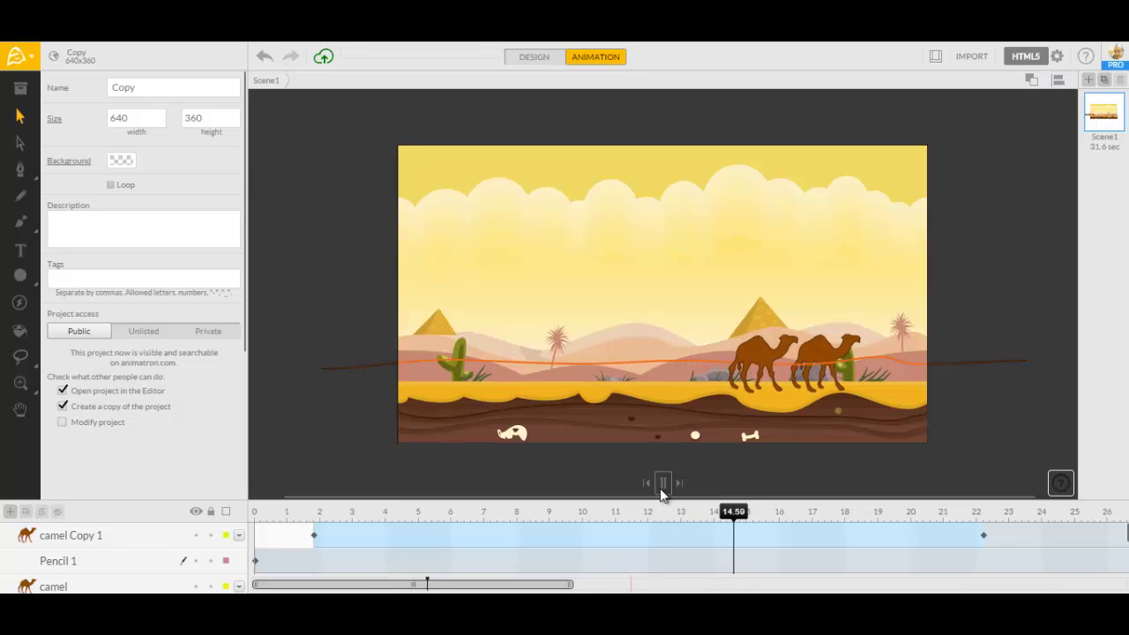
# Stop the playback and paste the copied animated camel in place at 4.00 and again at 5.40 seconds.
pyautogui.click(661, 485)
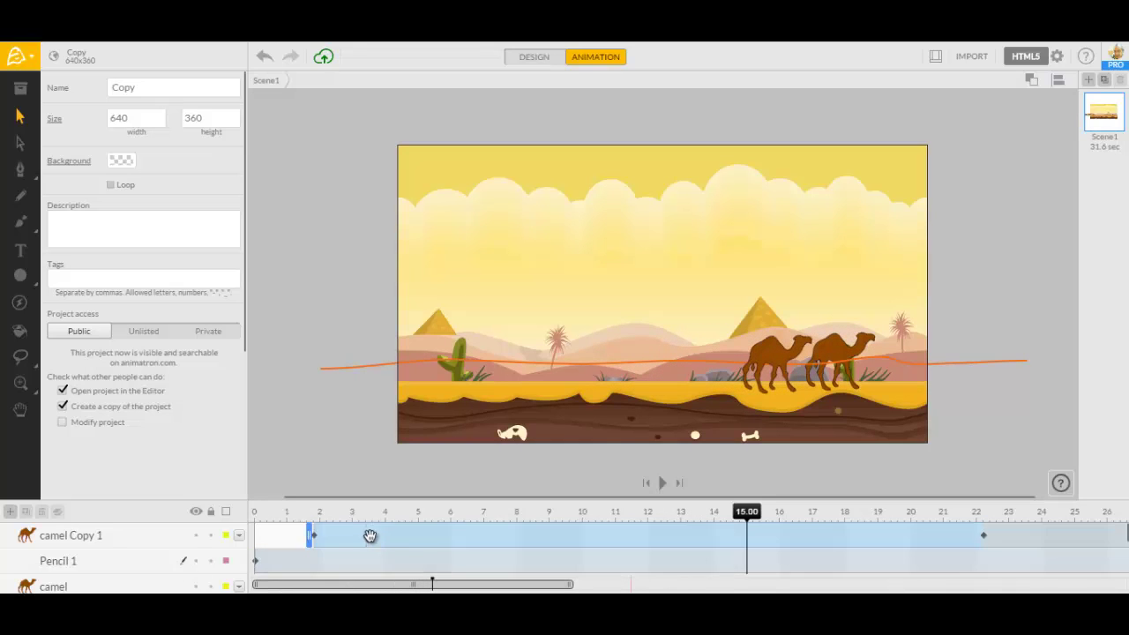
pyautogui.click(385, 522)
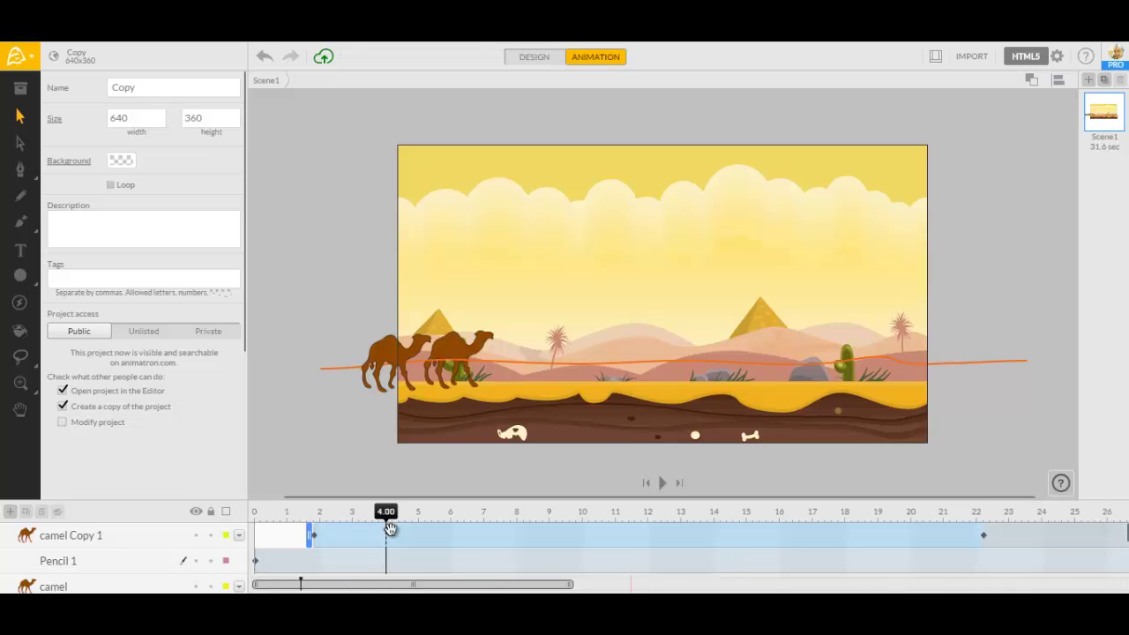
pyautogui.rightClick(350, 409)
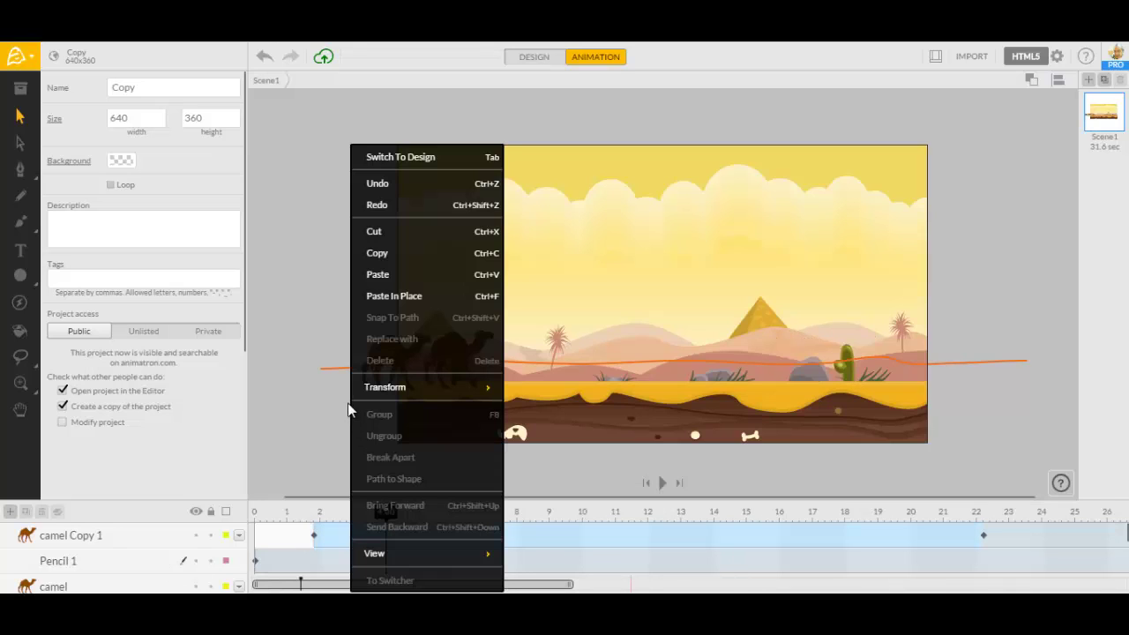
pyautogui.click(373, 300)
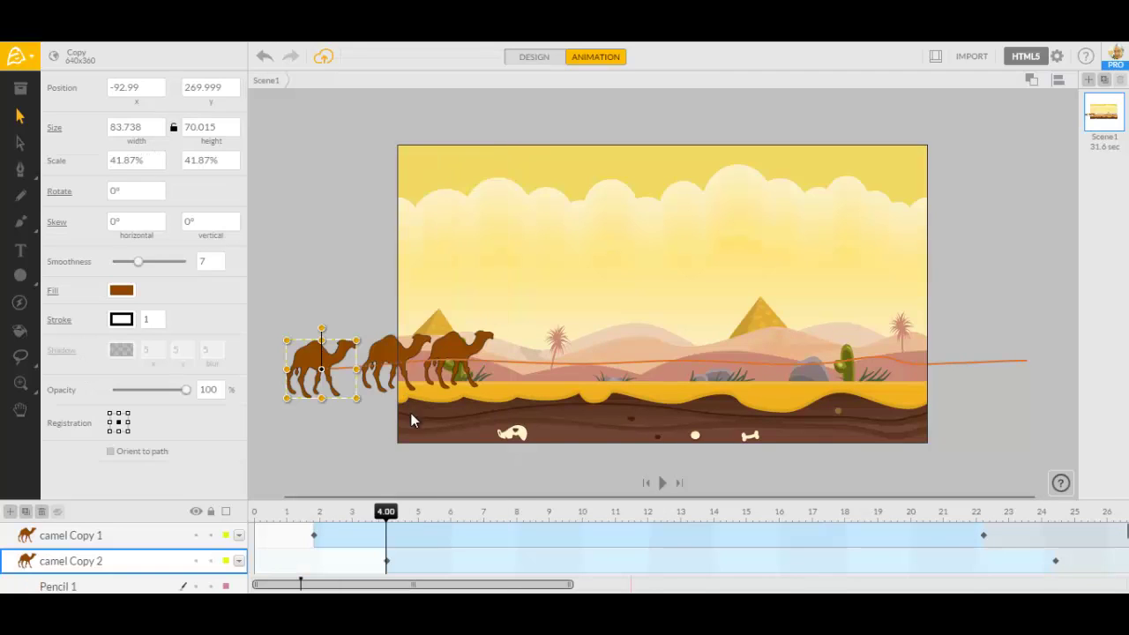
pyautogui.click(430, 513)
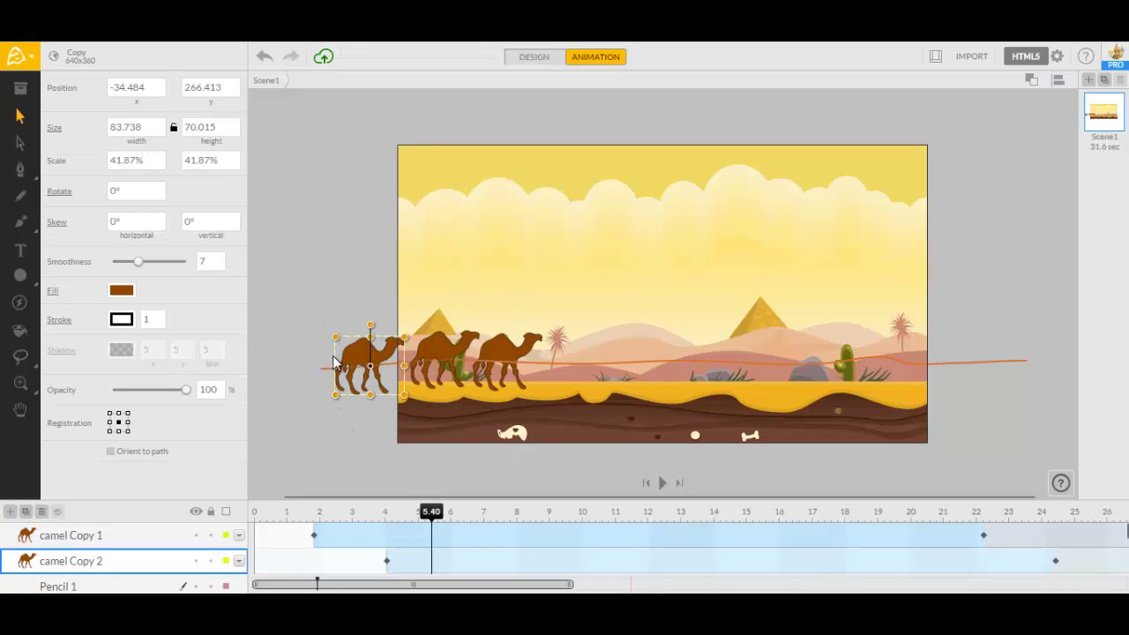
pyautogui.rightClick(296, 322)
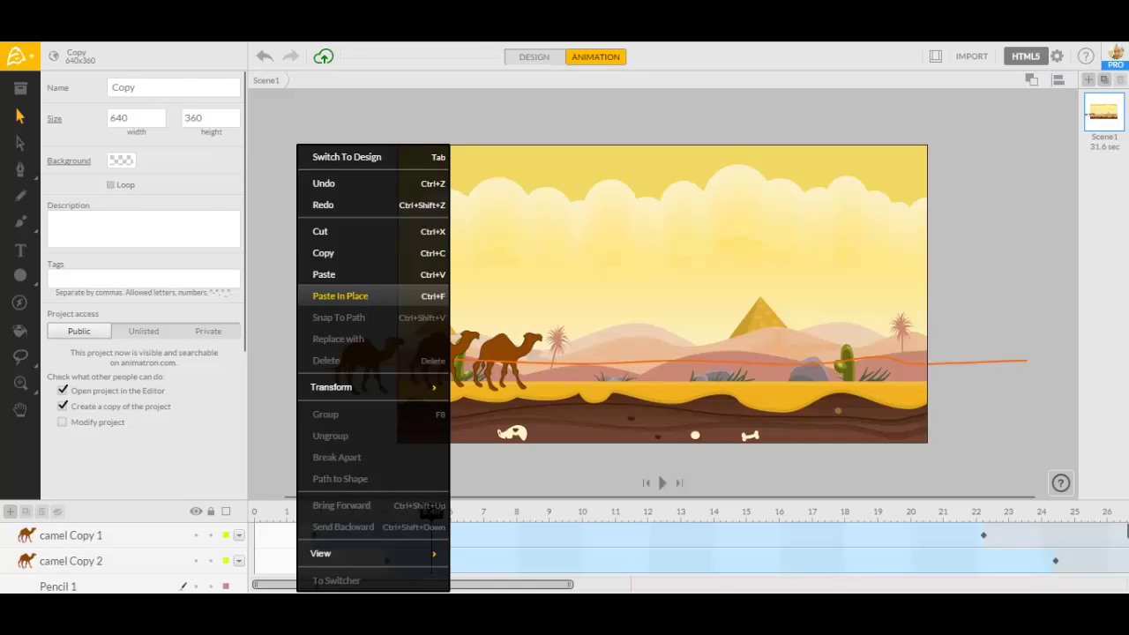
pyautogui.click(339, 295)
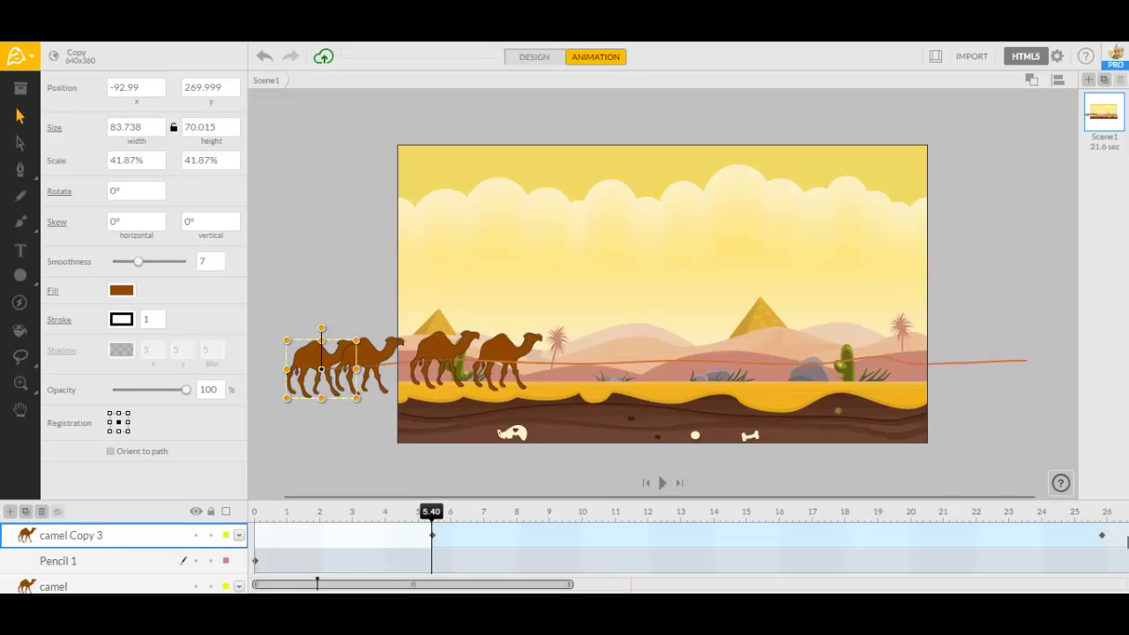
# Paste two more animated camels in place, one at 6.00 seconds and one at 8.20 seconds.
pyautogui.click(450, 511)
pyautogui.rightClick(371, 254)
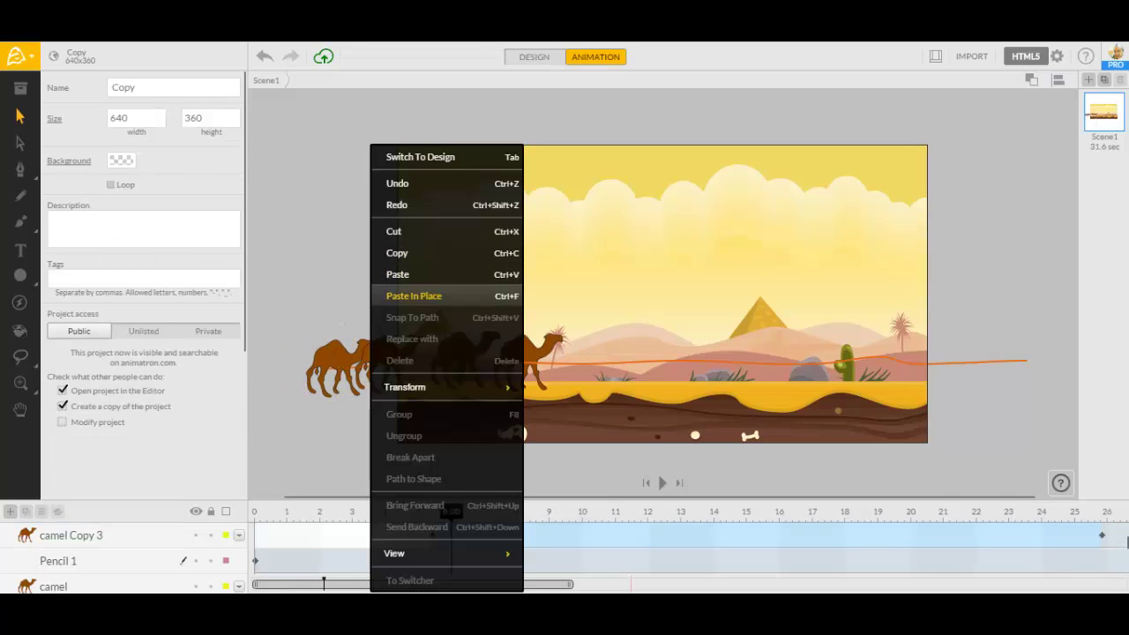
pyautogui.click(413, 296)
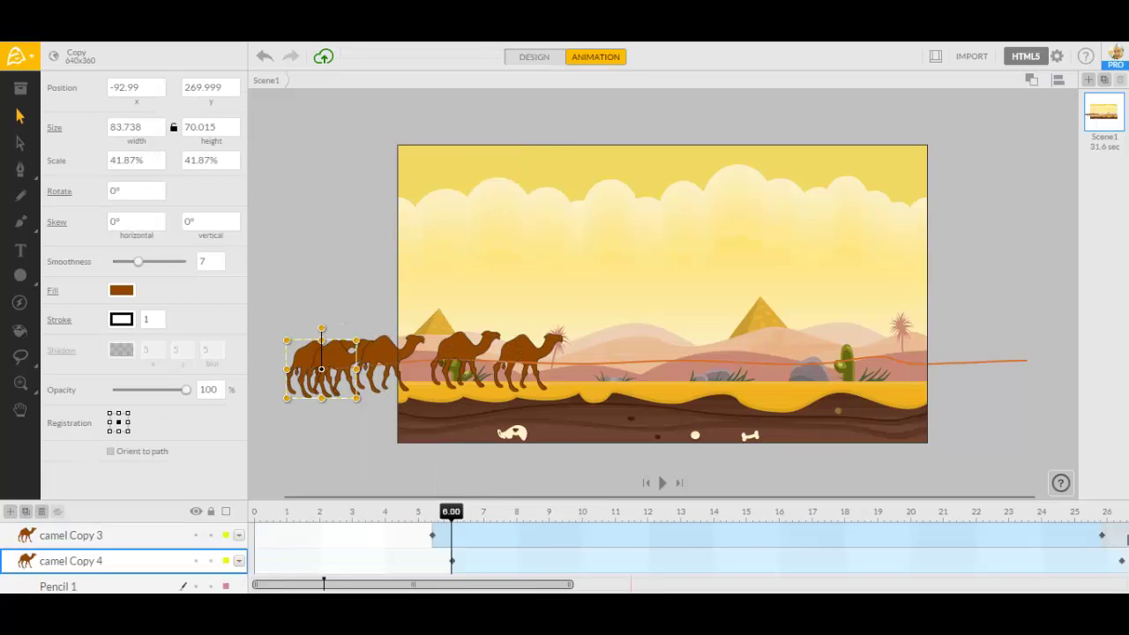
pyautogui.moveTo(484, 511); pyautogui.dragTo(523, 512)
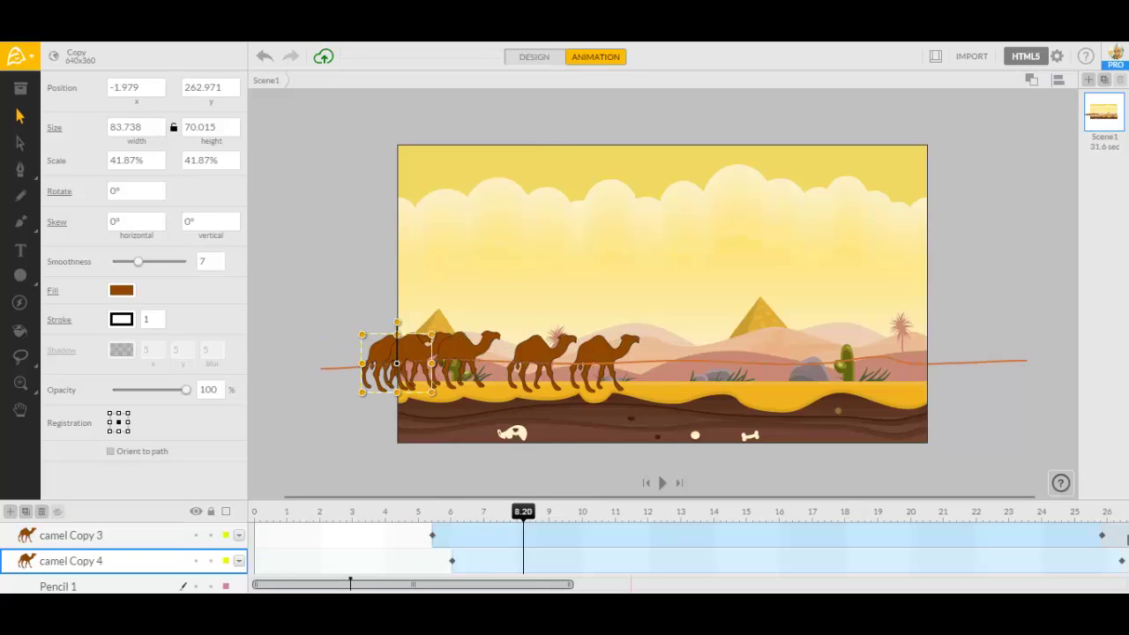
pyautogui.rightClick(381, 264)
pyautogui.click(424, 295)
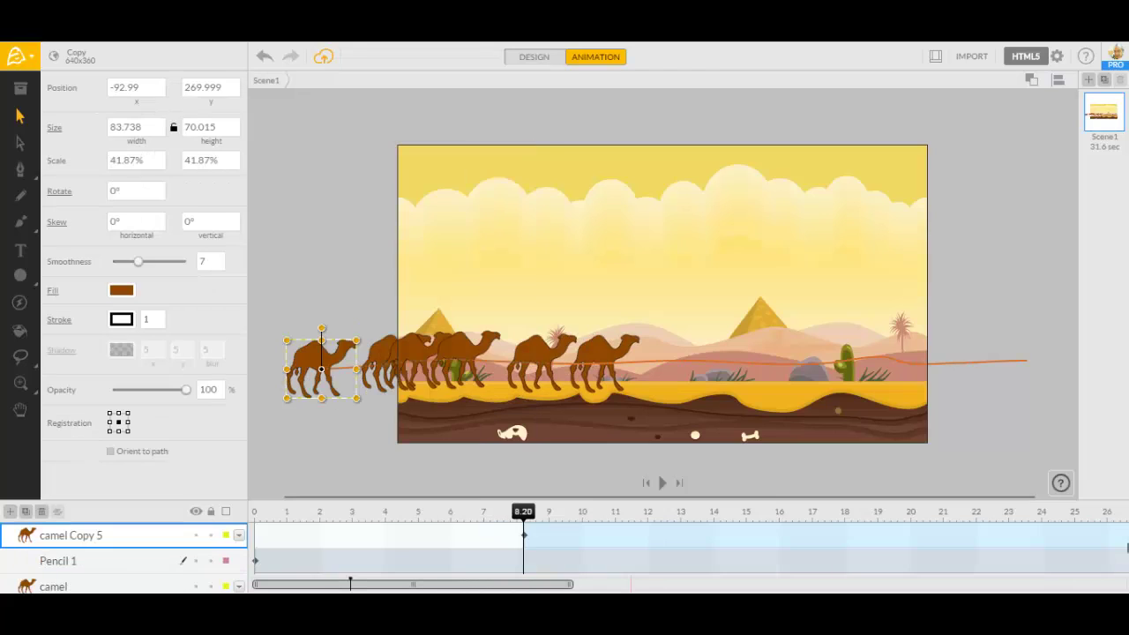
# Paste another copy of the animated camel in place at 10.00 seconds.
pyautogui.moveTo(523, 512); pyautogui.dragTo(583, 511)
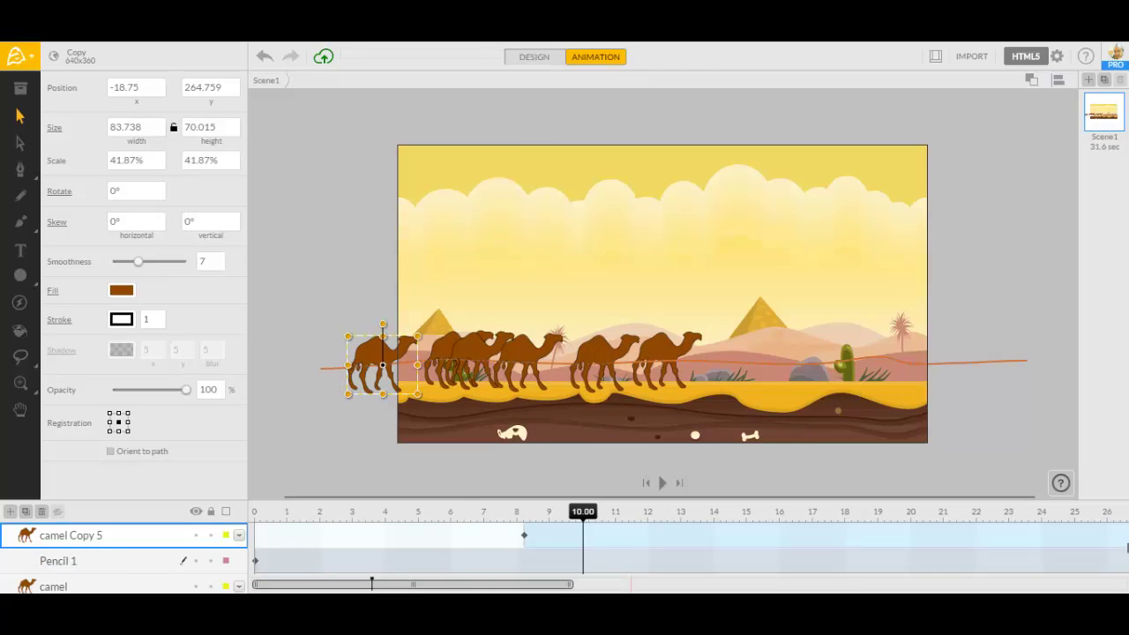
pyautogui.rightClick(558, 273)
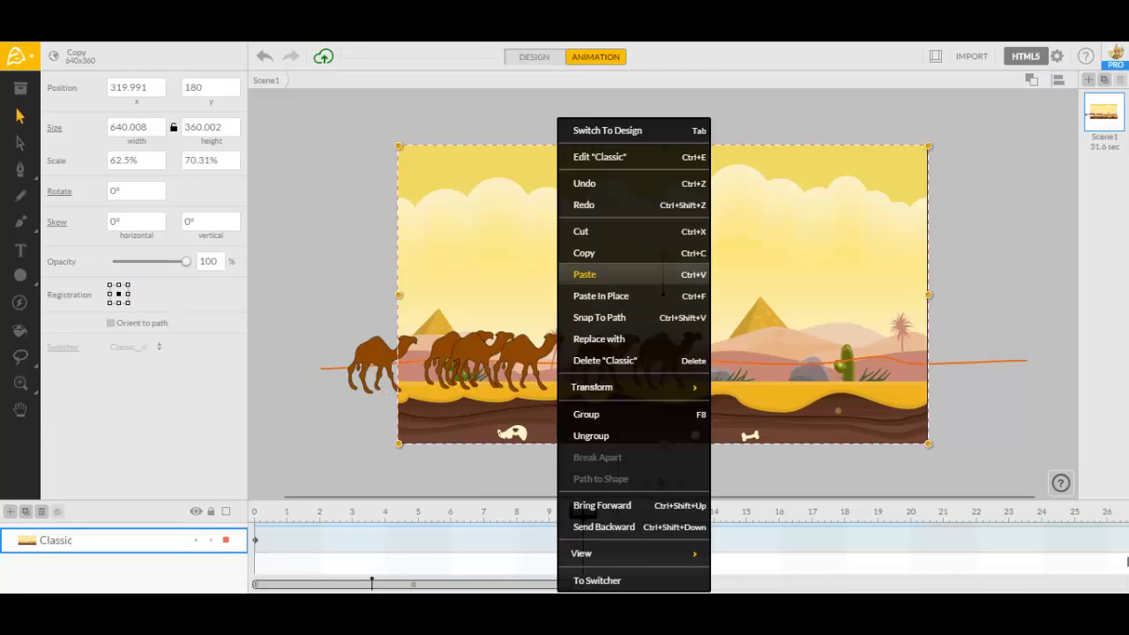
pyautogui.click(585, 274)
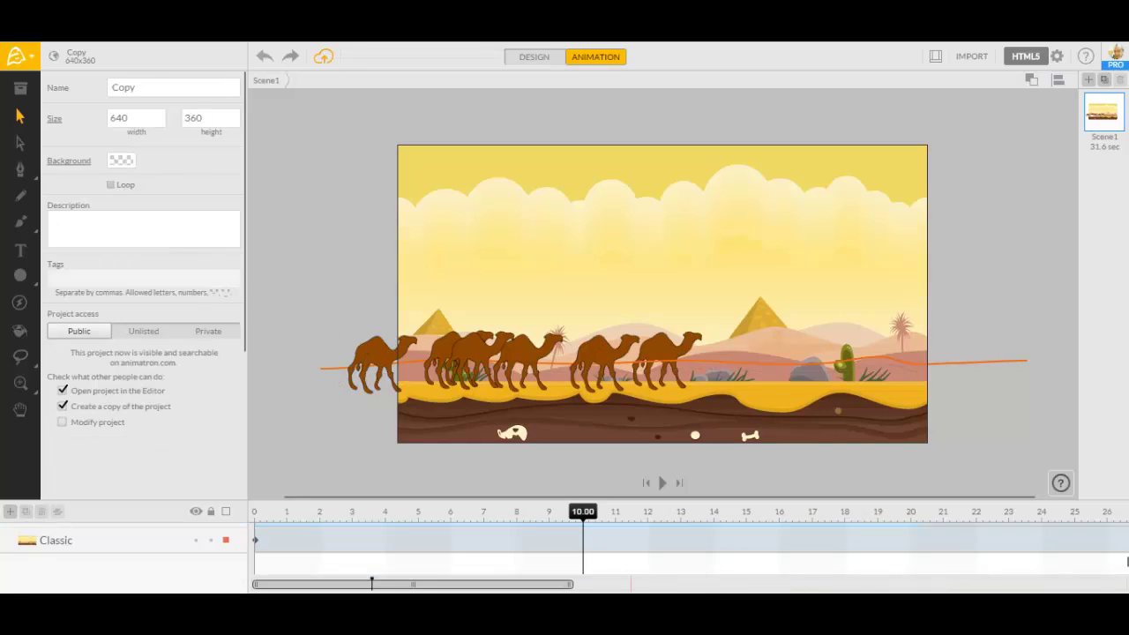
pyautogui.rightClick(432, 118)
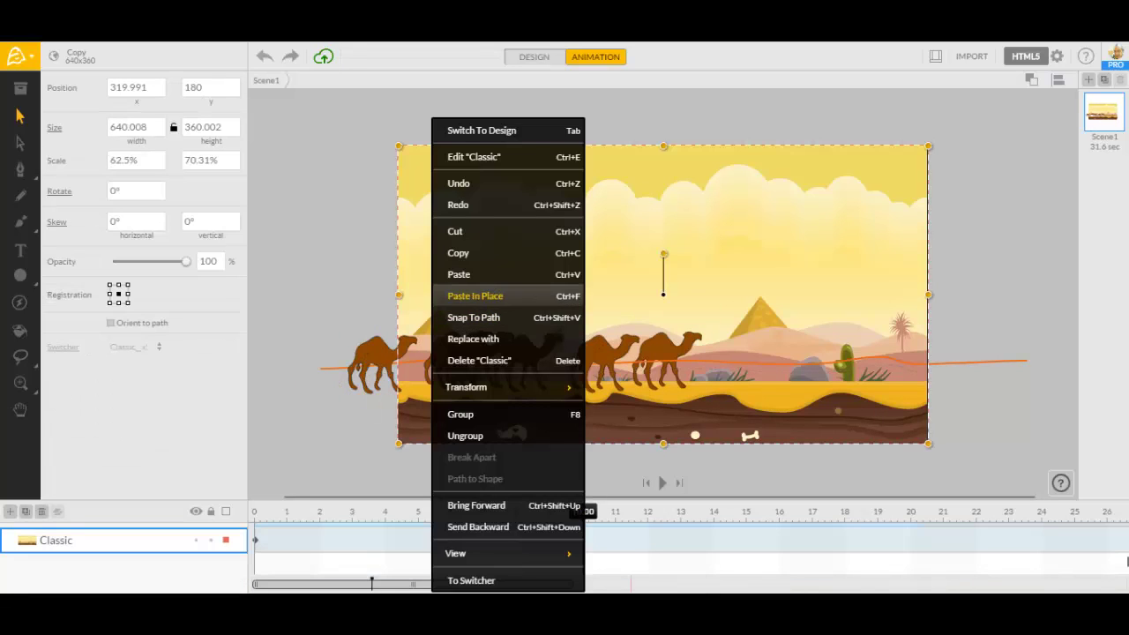
pyautogui.click(474, 295)
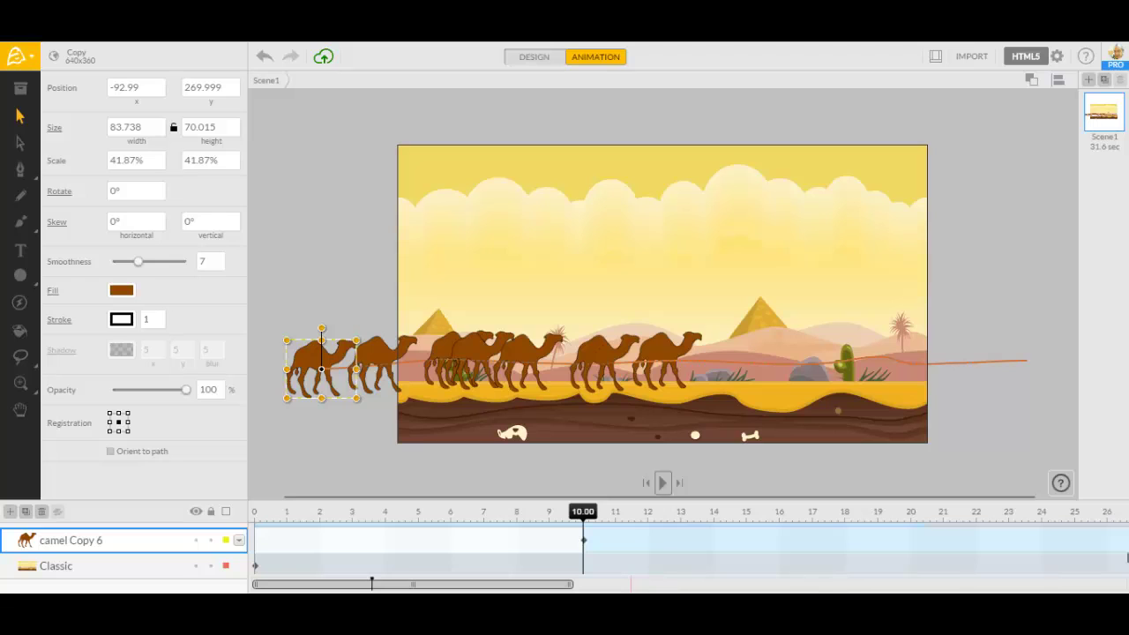
# Play back the animation from the start and shorten the scene's duration to 28.2 seconds.
pyautogui.click(646, 483)
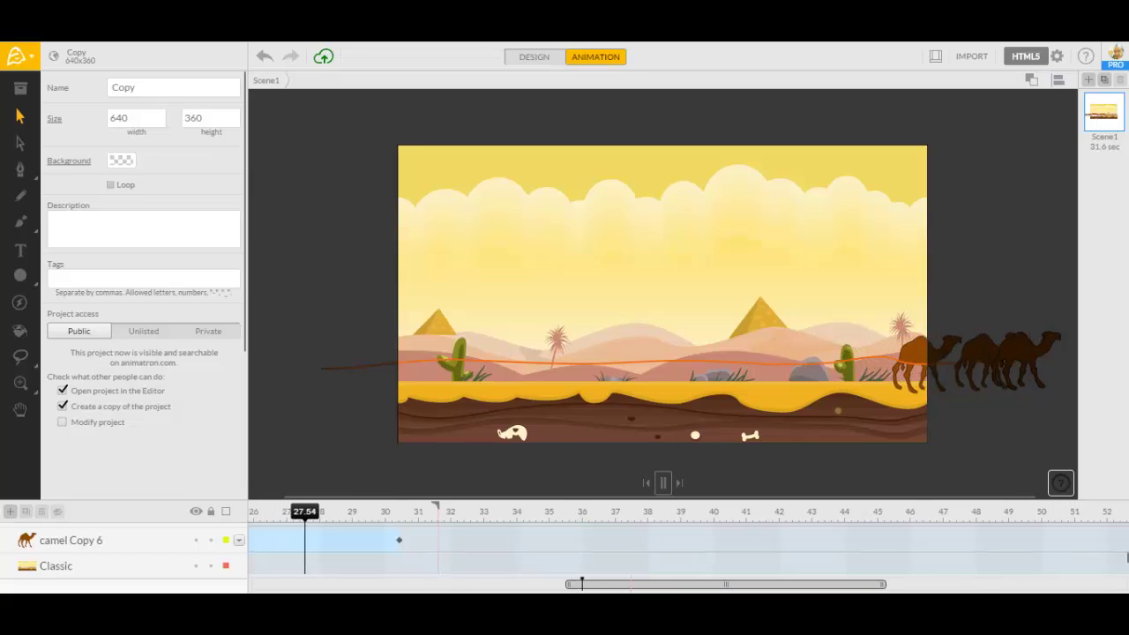
pyautogui.click(663, 483)
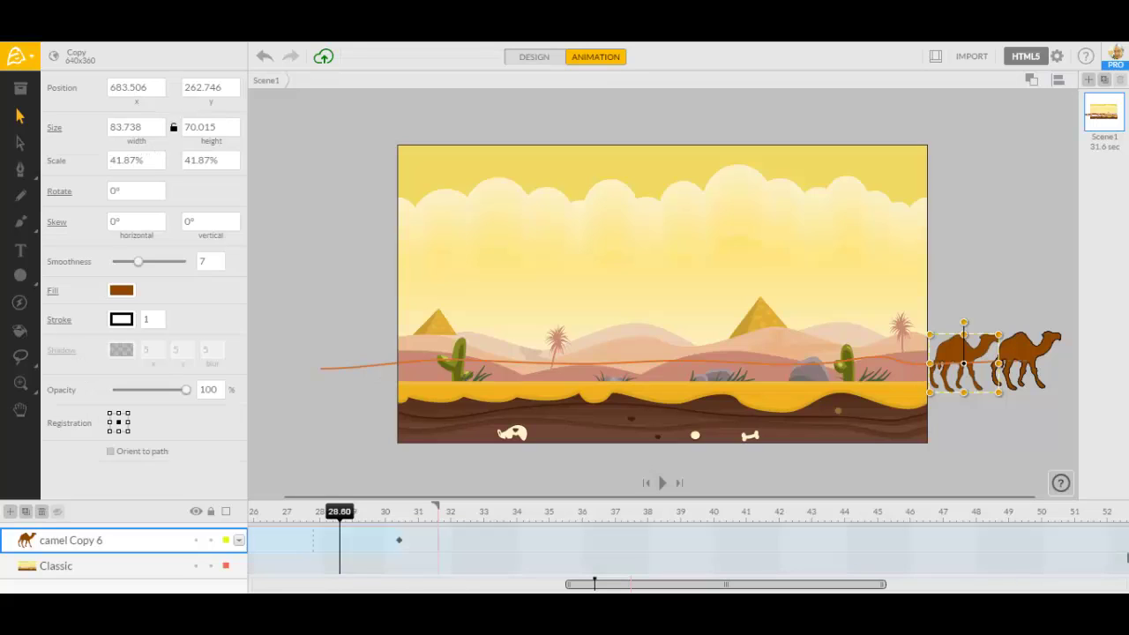
pyautogui.moveTo(435, 506); pyautogui.dragTo(324, 509)
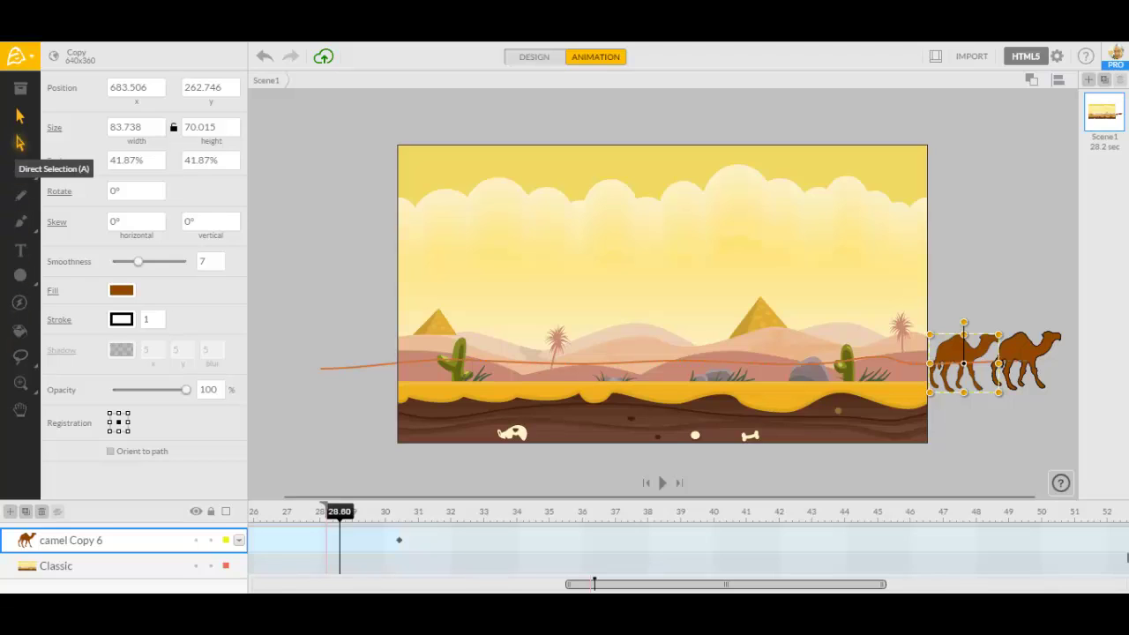
# With Direct Selection, reshape the motion path of camel Copy 6, raising the point near the first palm and lowering the one near mid-scene.
pyautogui.click(20, 141)
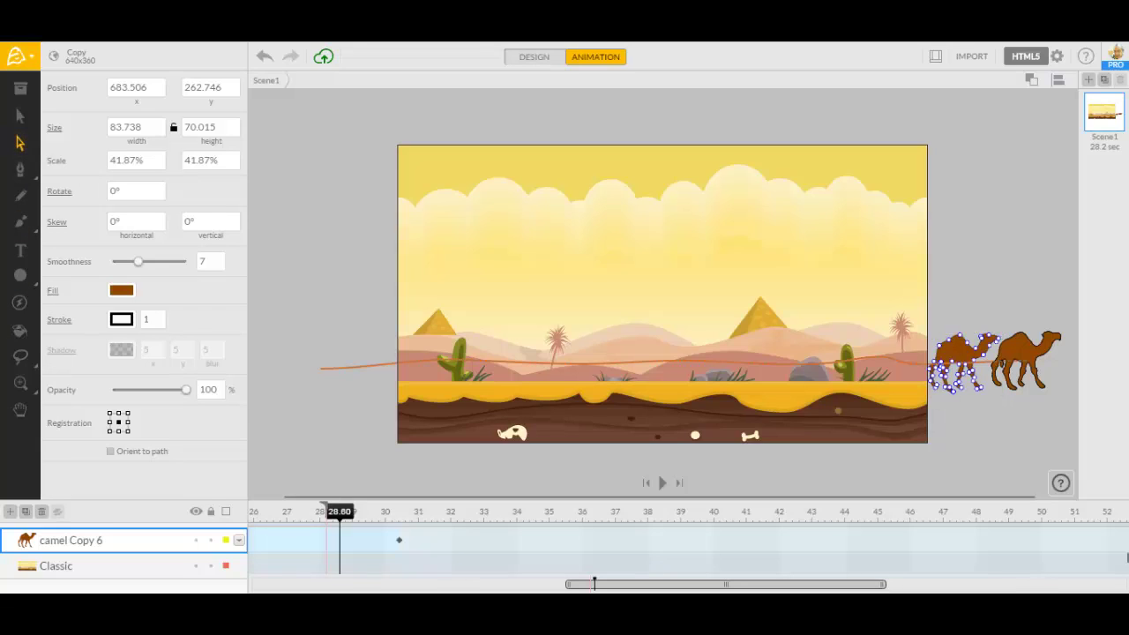
pyautogui.click(524, 363)
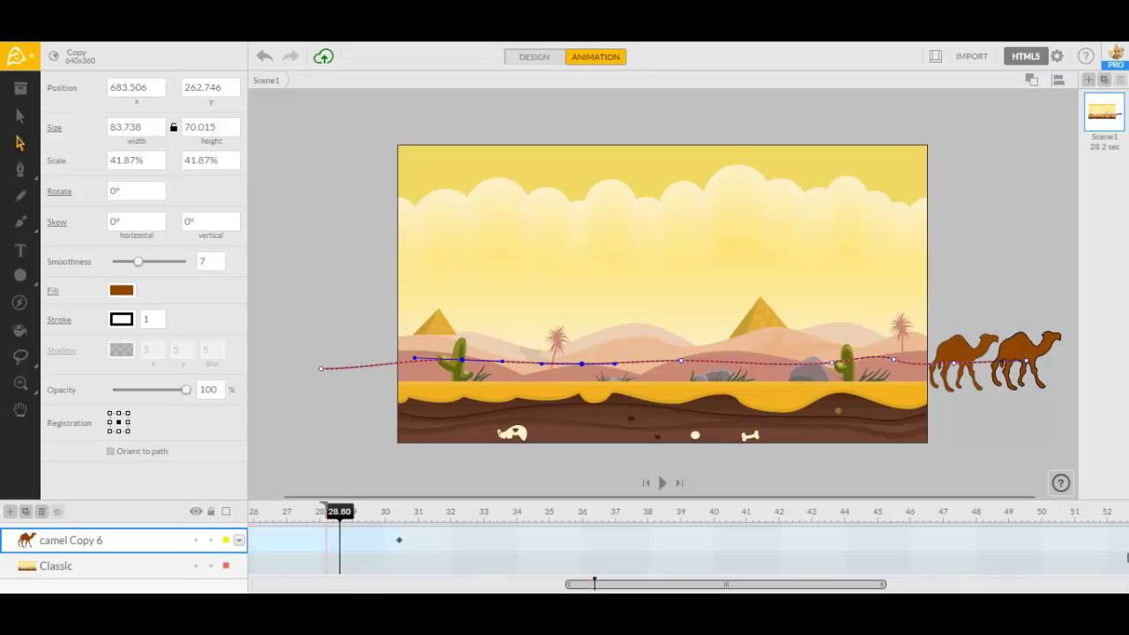
pyautogui.moveTo(501, 361); pyautogui.dragTo(507, 370)
pyautogui.moveTo(582, 363); pyautogui.dragTo(568, 358)
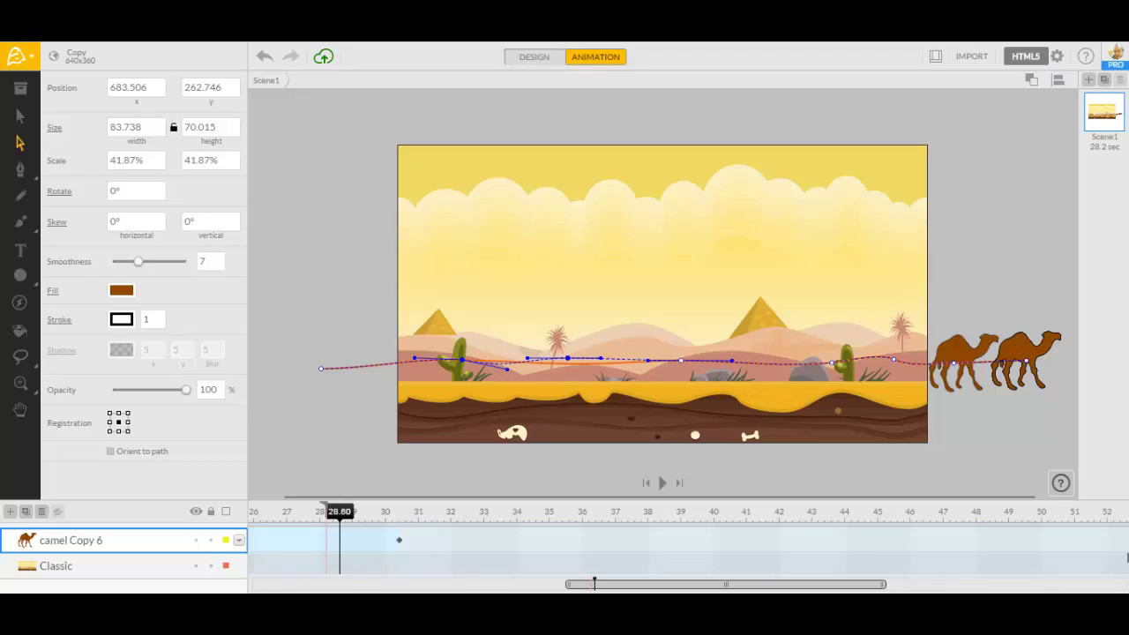
pyautogui.moveTo(681, 361); pyautogui.dragTo(672, 372)
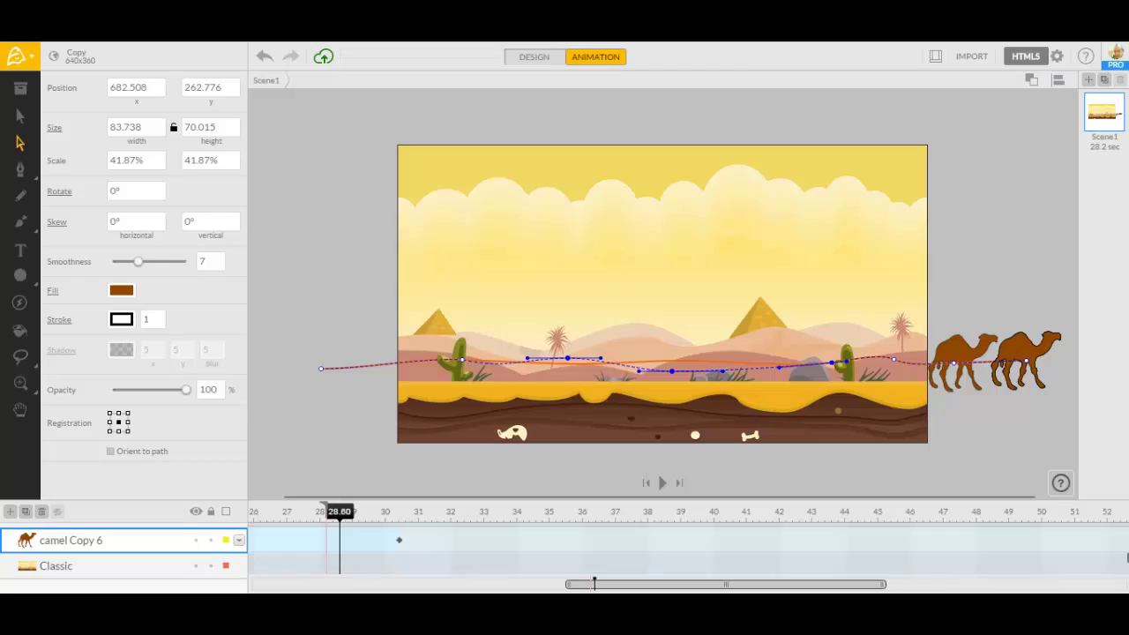
# Reshape the pencil path, adding a lowered point below the large pyramid and bending the curve down before the second cactus.
pyautogui.click(680, 360)
pyautogui.moveTo(742, 362); pyautogui.dragTo(741, 367)
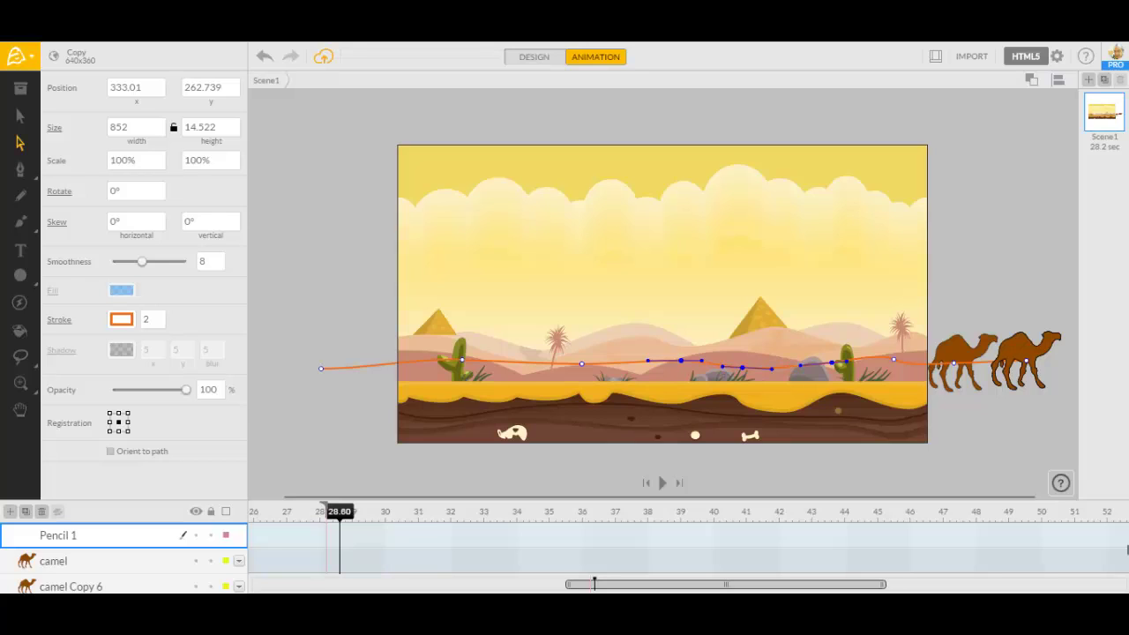
pyautogui.moveTo(800, 365); pyautogui.dragTo(802, 376)
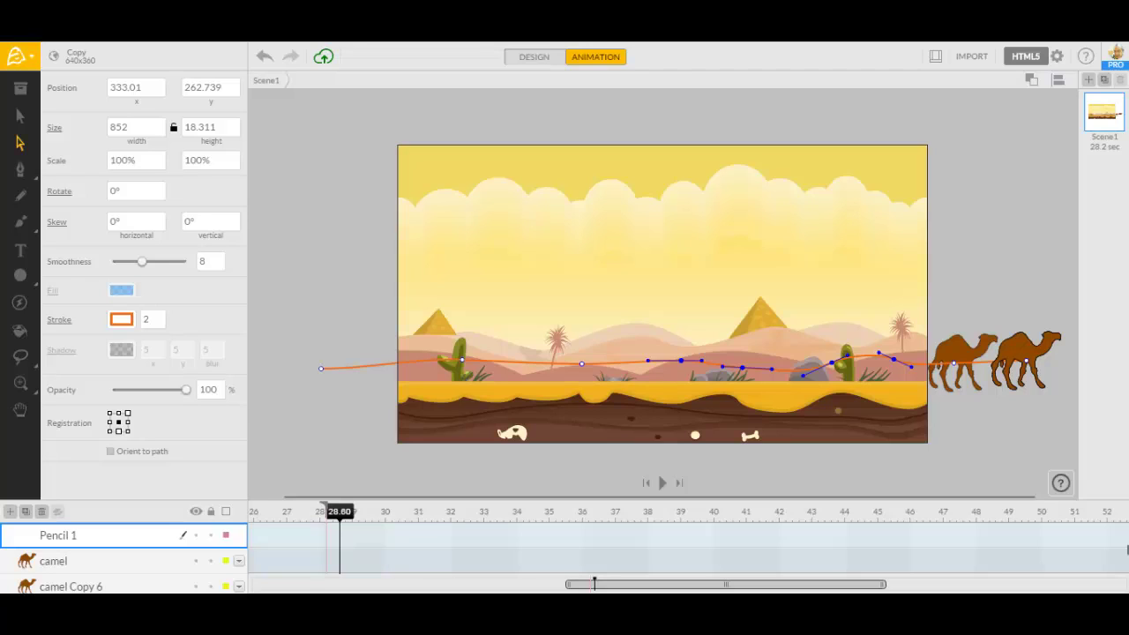
# Enable Orient to path for the pencil path and play the animation from the start.
pyautogui.click(110, 451)
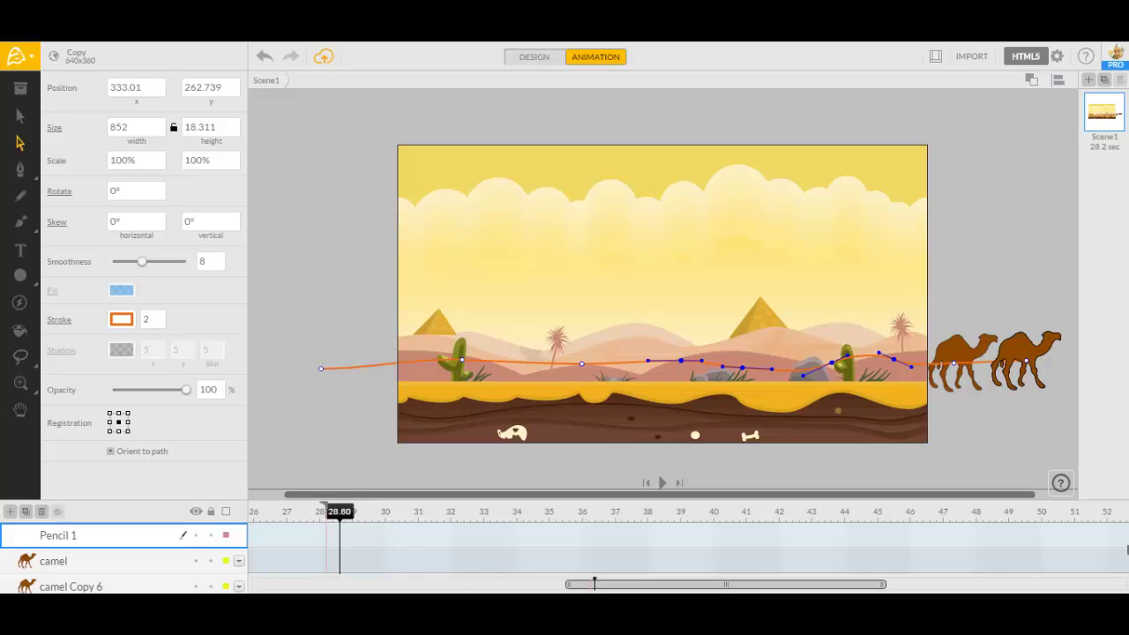
pyautogui.click(646, 483)
pyautogui.click(663, 483)
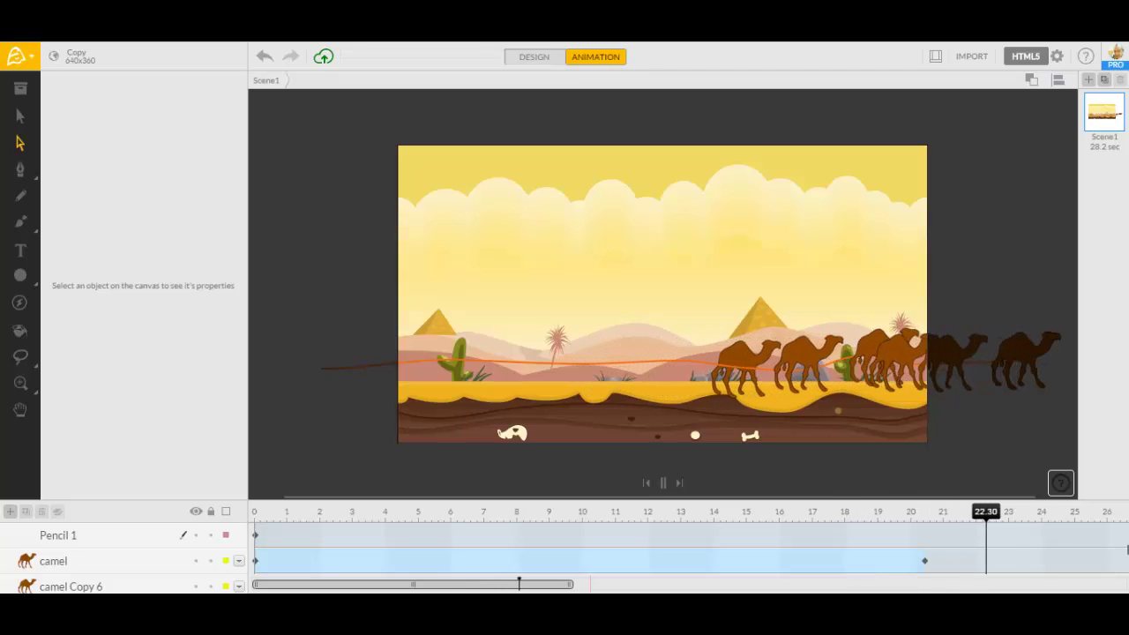
# Stop the playback at 23.20 seconds and enable Orient to path for the camel beside the second cactus.
pyautogui.click(963, 372)
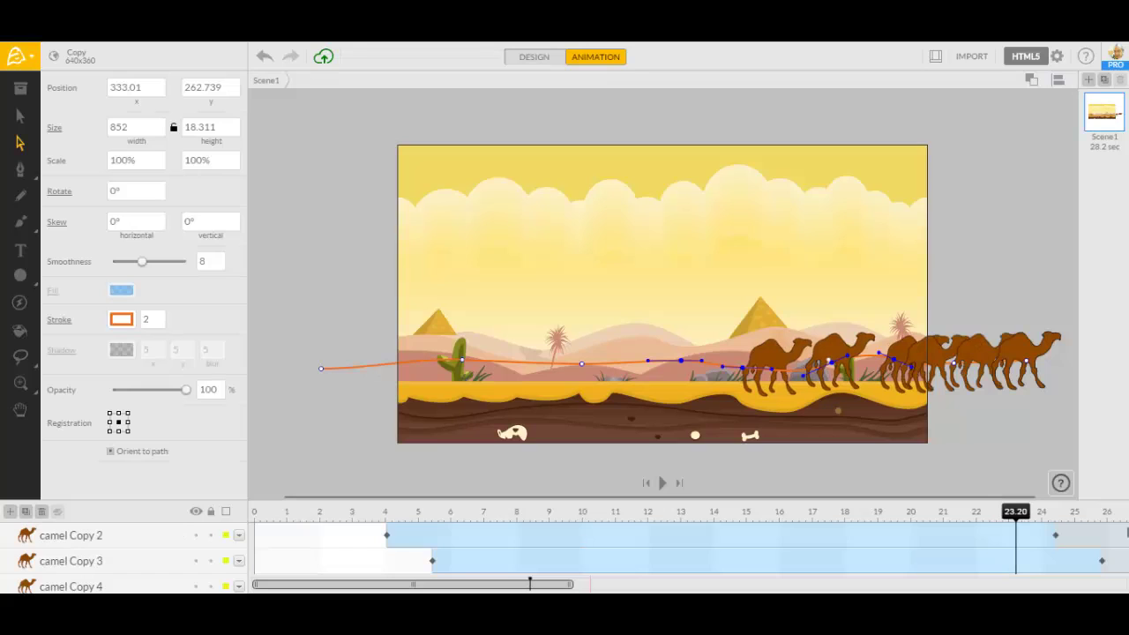
pyautogui.click(835, 351)
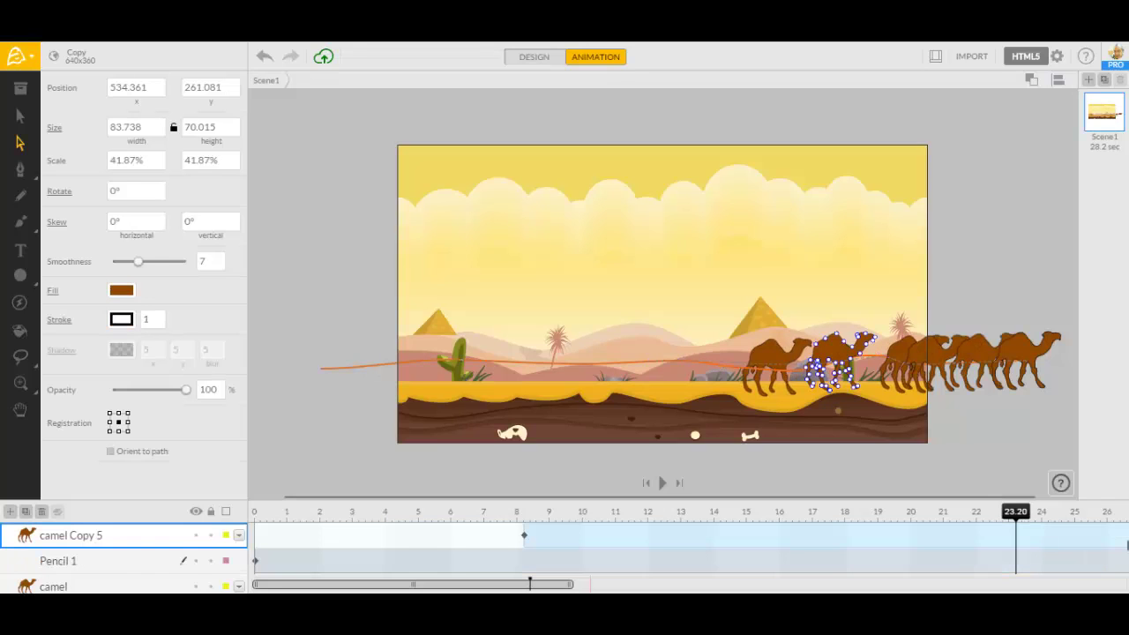
pyautogui.click(110, 451)
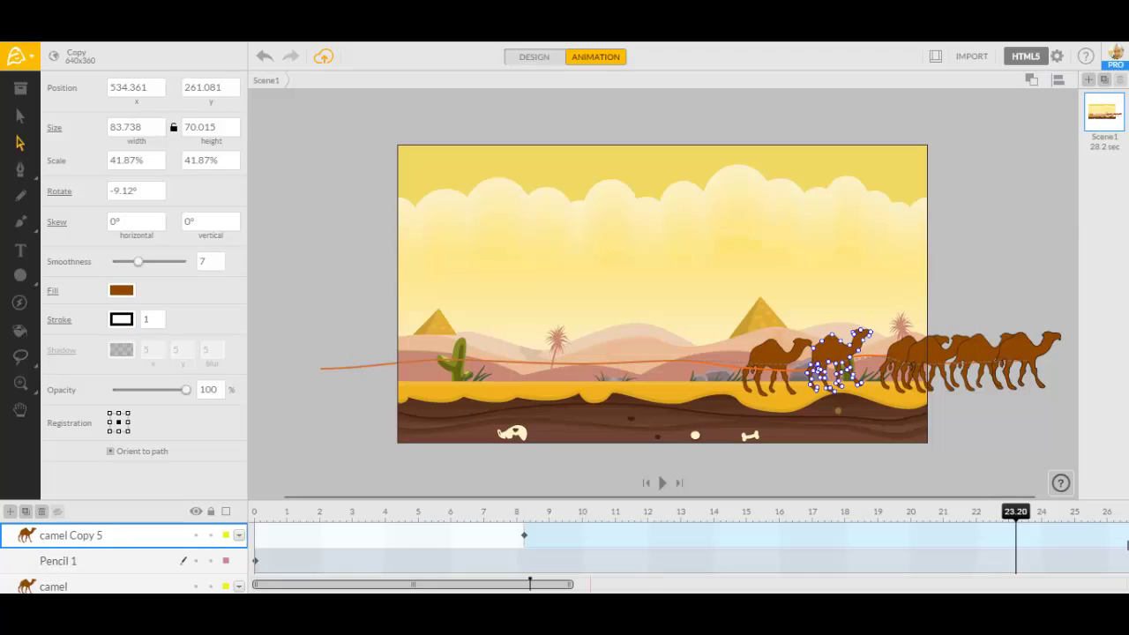
pyautogui.moveTo(108, 605)
pyautogui.click(19, 116)
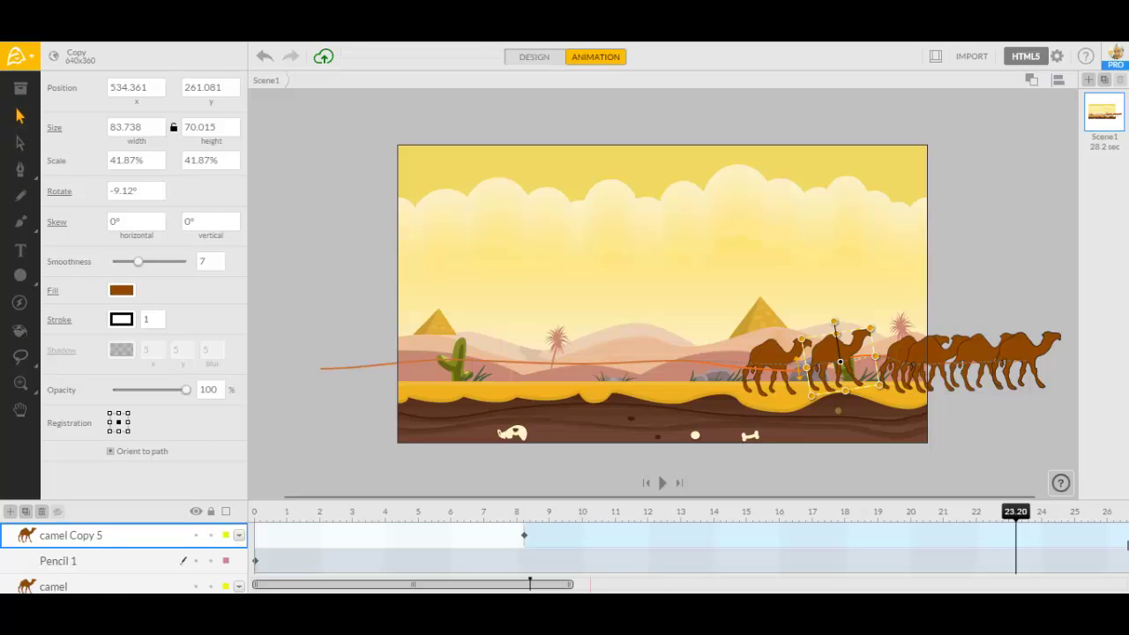
pyautogui.moveTo(774, 361); pyautogui.dragTo(776, 361)
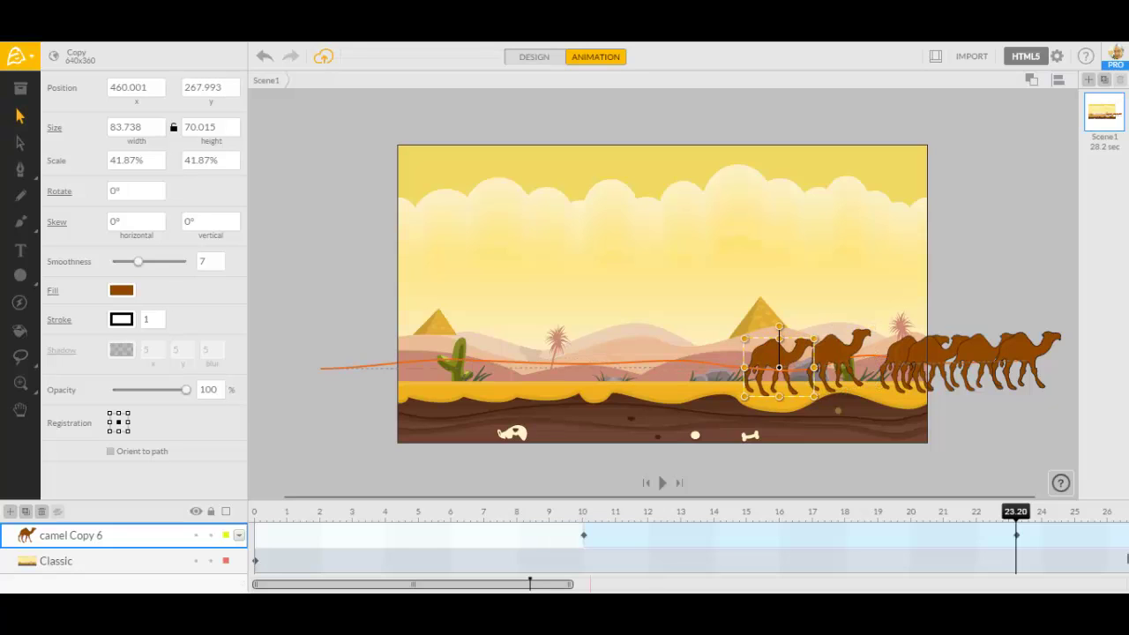
pyautogui.keyDown('shift'); pyautogui.click(909, 359); pyautogui.keyUp('shift')
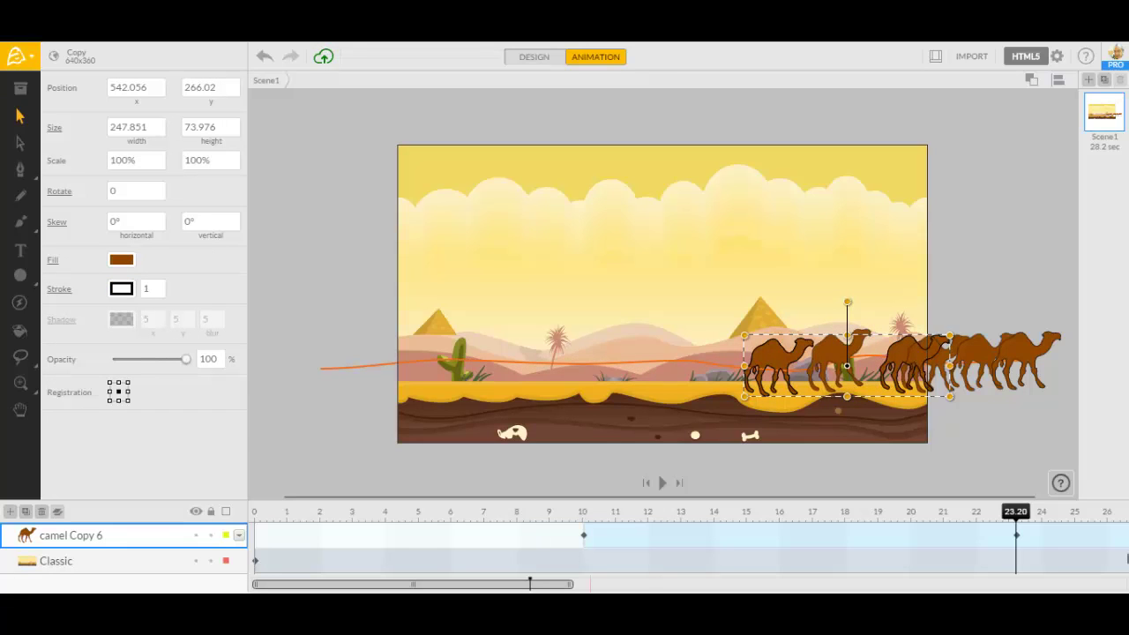
pyautogui.keyDown('shift'); pyautogui.click(981, 357); pyautogui.keyUp('shift')
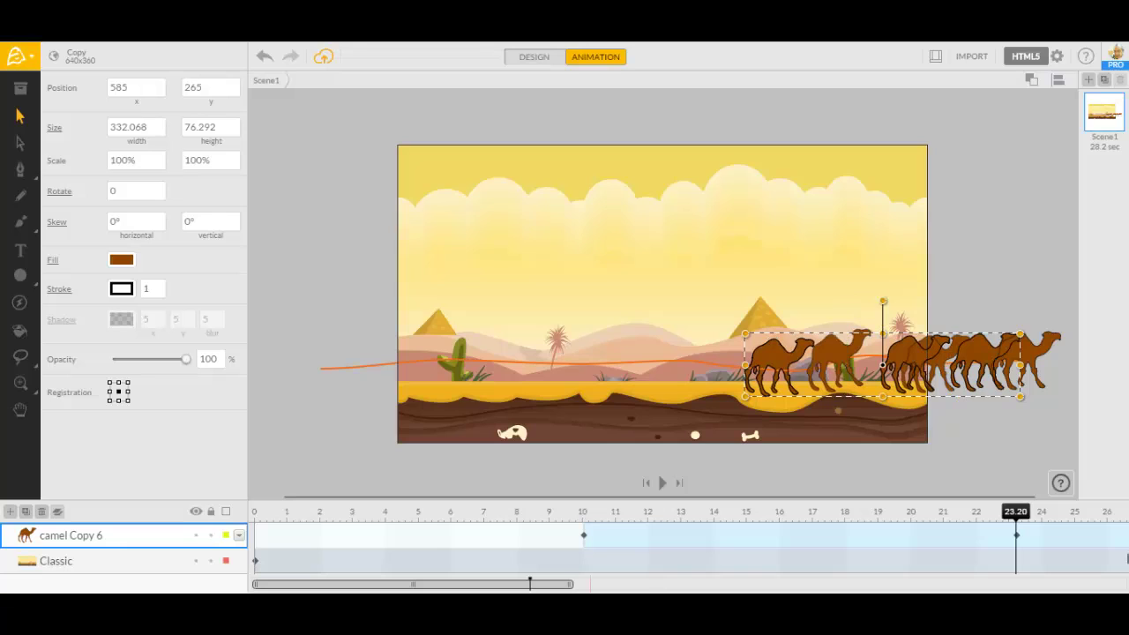
pyautogui.keyDown('shift'); pyautogui.click(1029, 357); pyautogui.keyUp('shift')
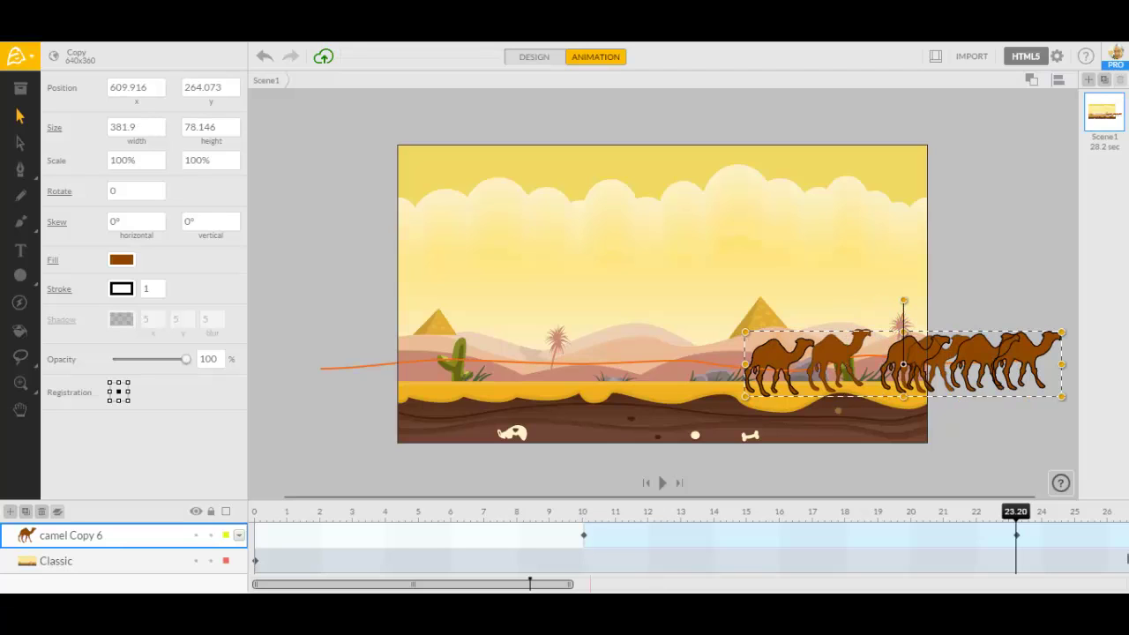
pyautogui.keyDown('shift'); pyautogui.click(942, 359); pyautogui.keyUp('shift')
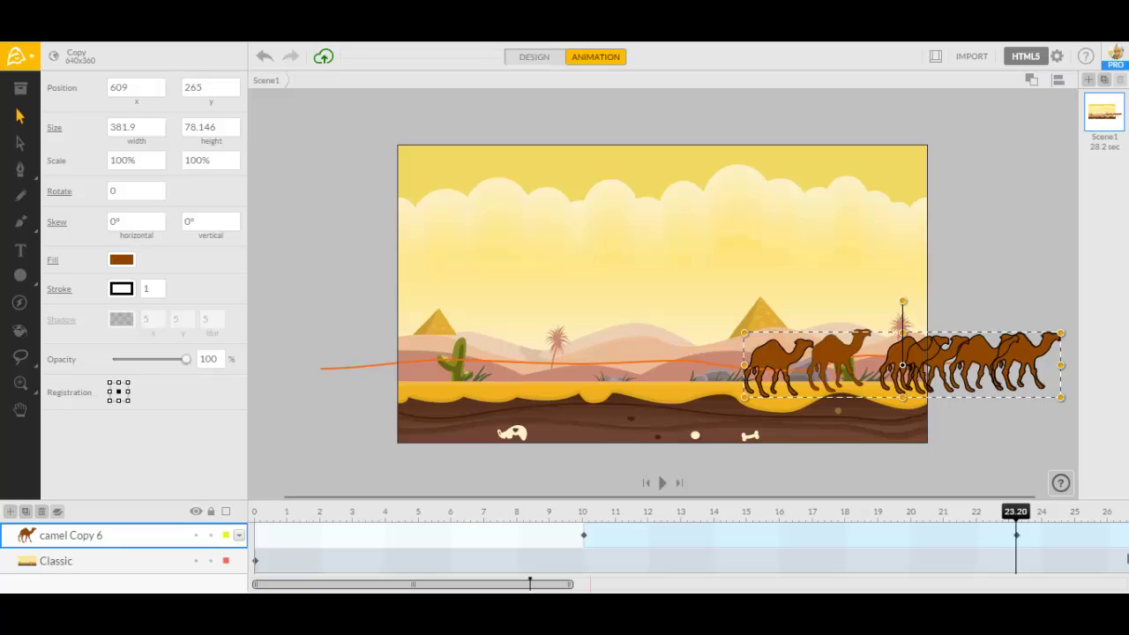
pyautogui.press('Escape')
# Enable Orient to path individually for camel Copy 6, camel Copy 4, camel Copy 2 and camel Copy 1.
pyautogui.click(70, 536)
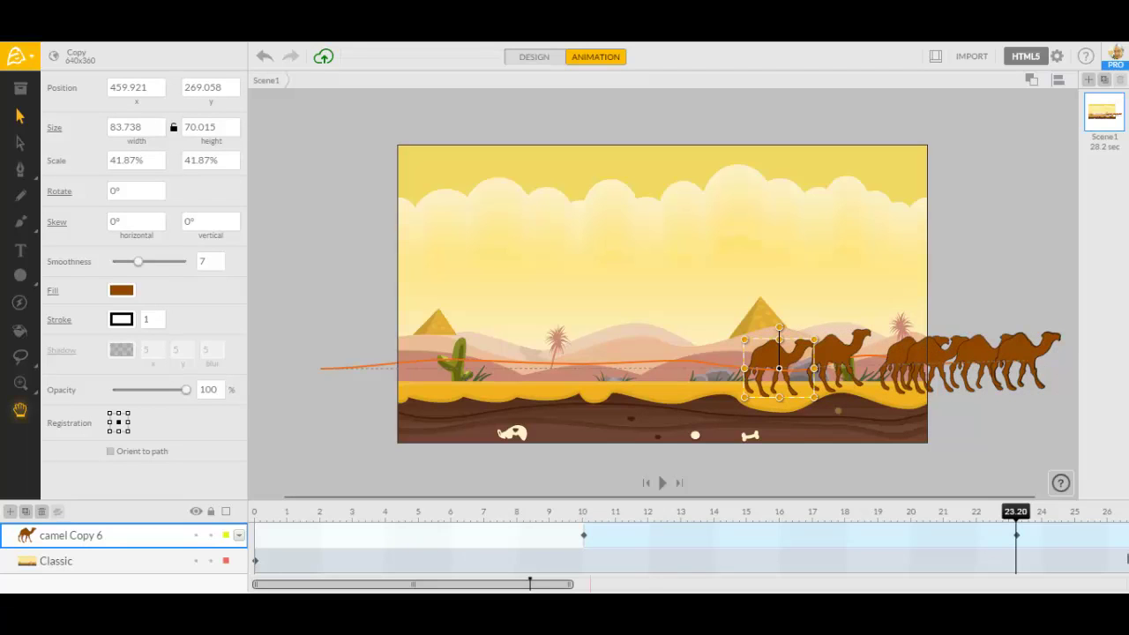
pyautogui.click(111, 452)
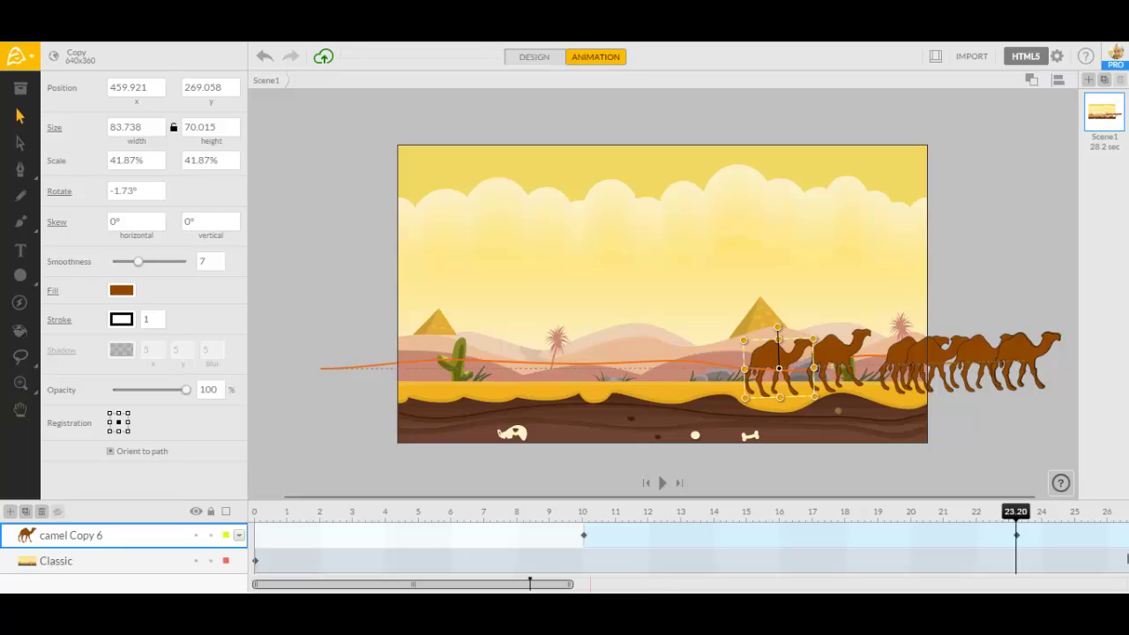
pyautogui.click(903, 358)
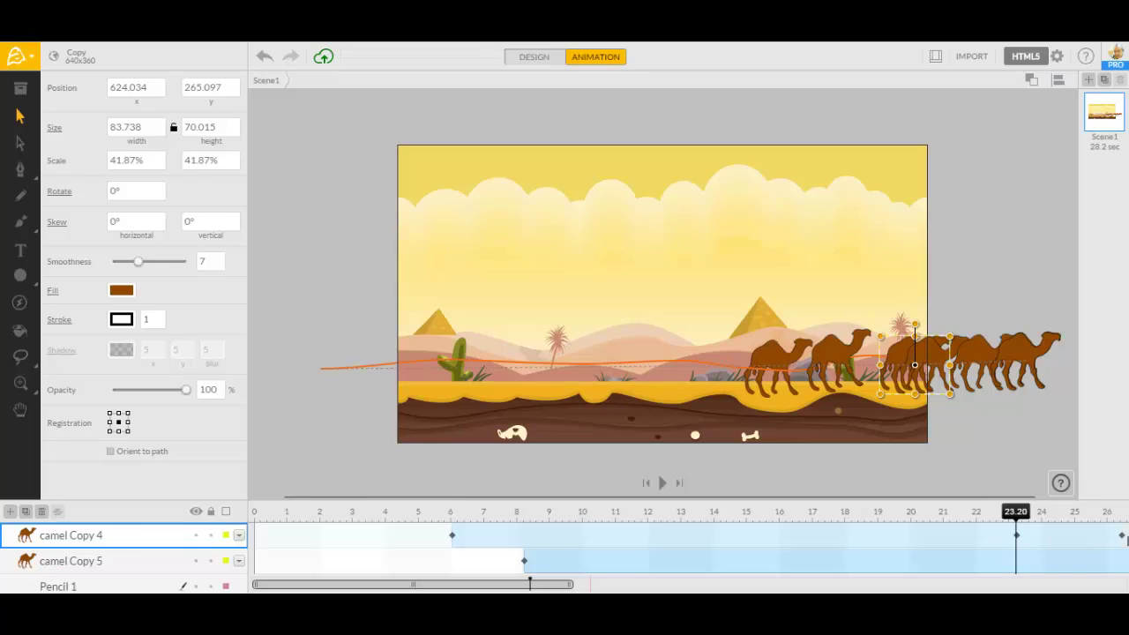
pyautogui.click(110, 450)
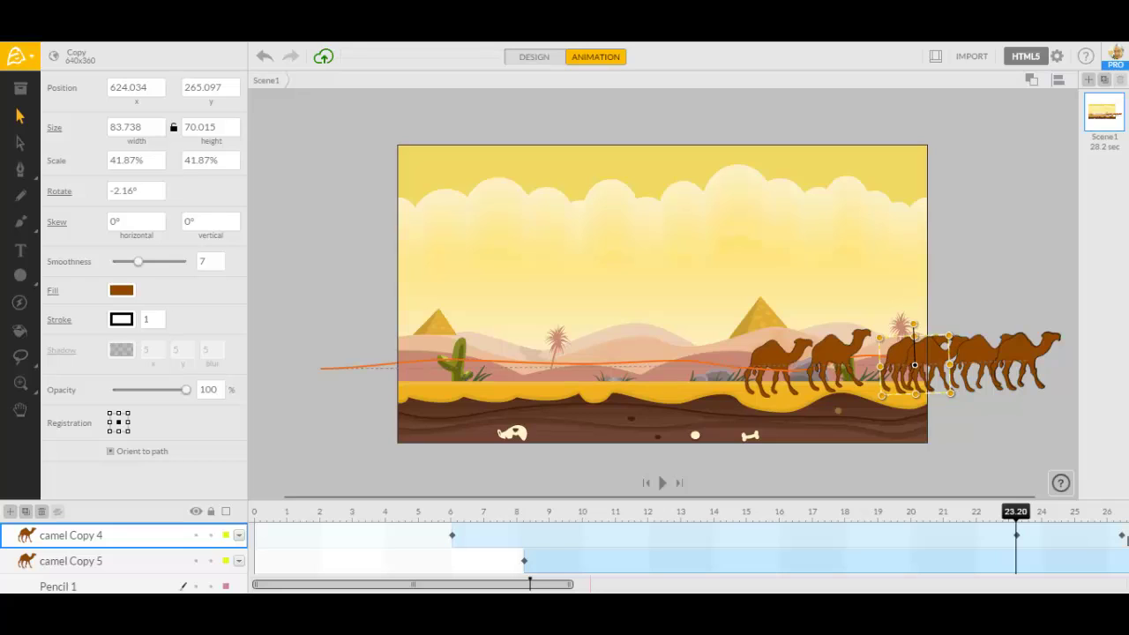
pyautogui.click(985, 362)
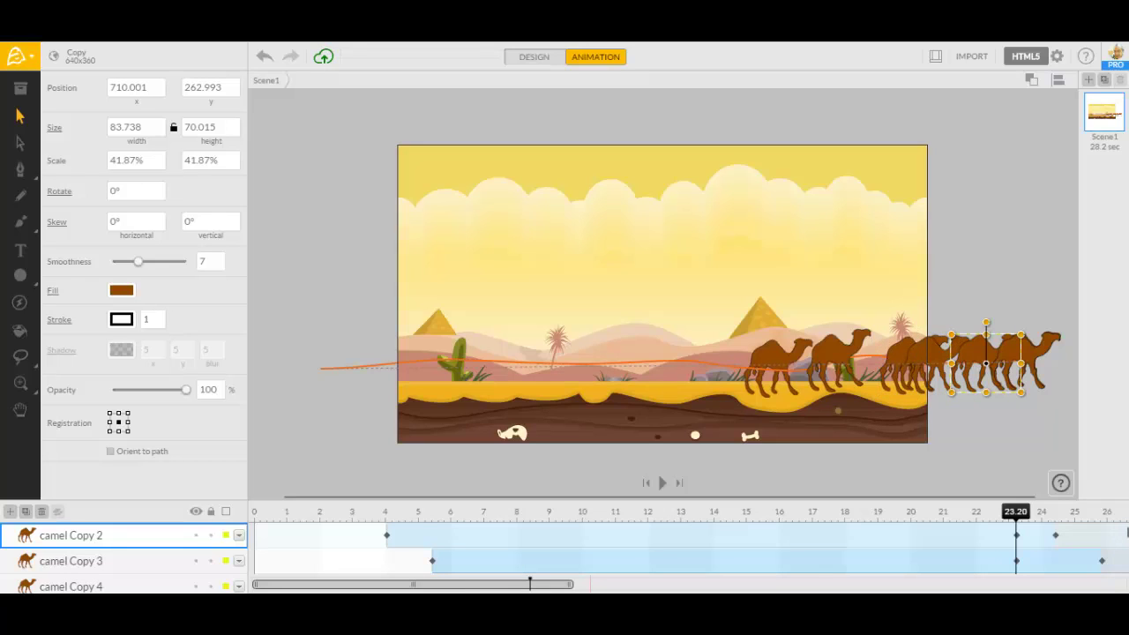
pyautogui.click(110, 452)
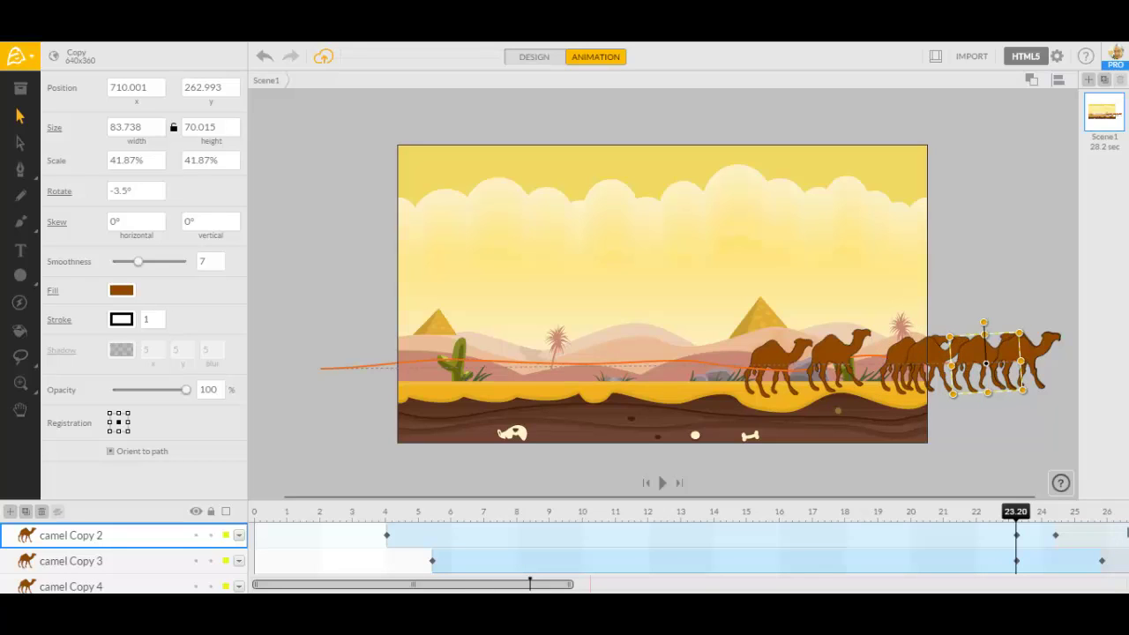
pyautogui.click(1034, 355)
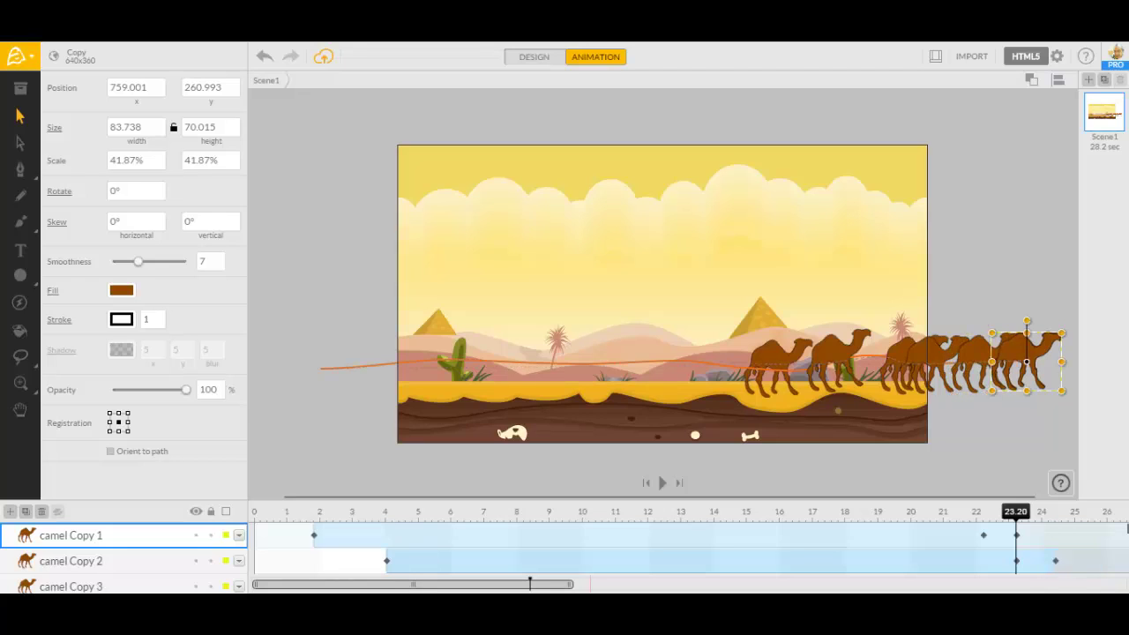
pyautogui.click(110, 452)
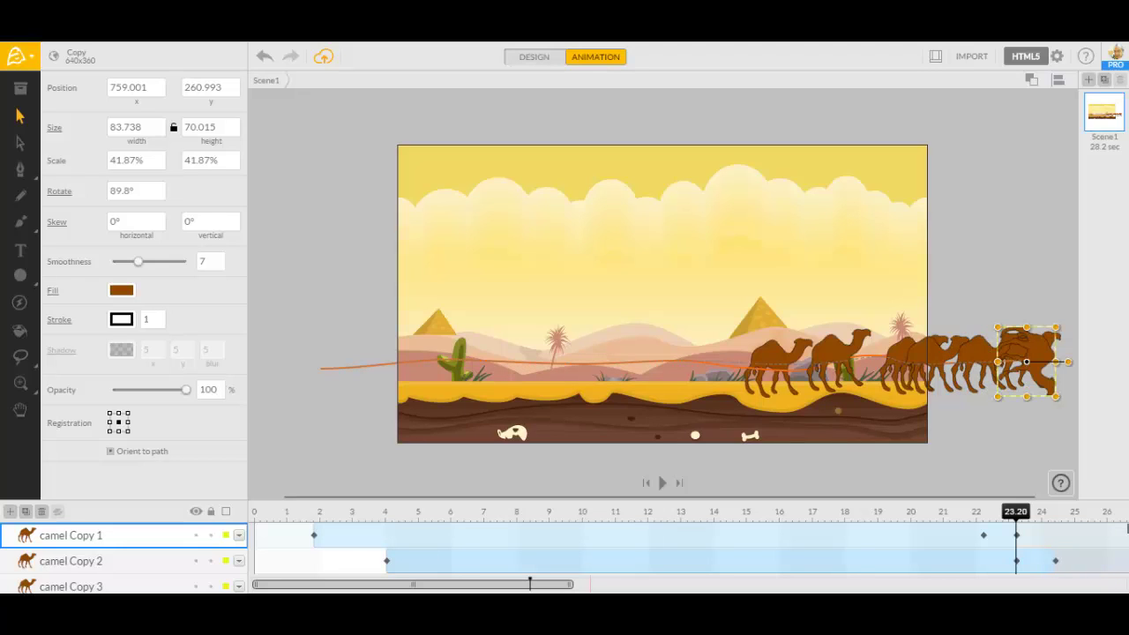
# With Direct Selection, reshape the motion path of camel Copy 1, lowering the point between the first cactus and palm and the one near mid-scene.
pyautogui.click(20, 142)
pyautogui.click(21, 143)
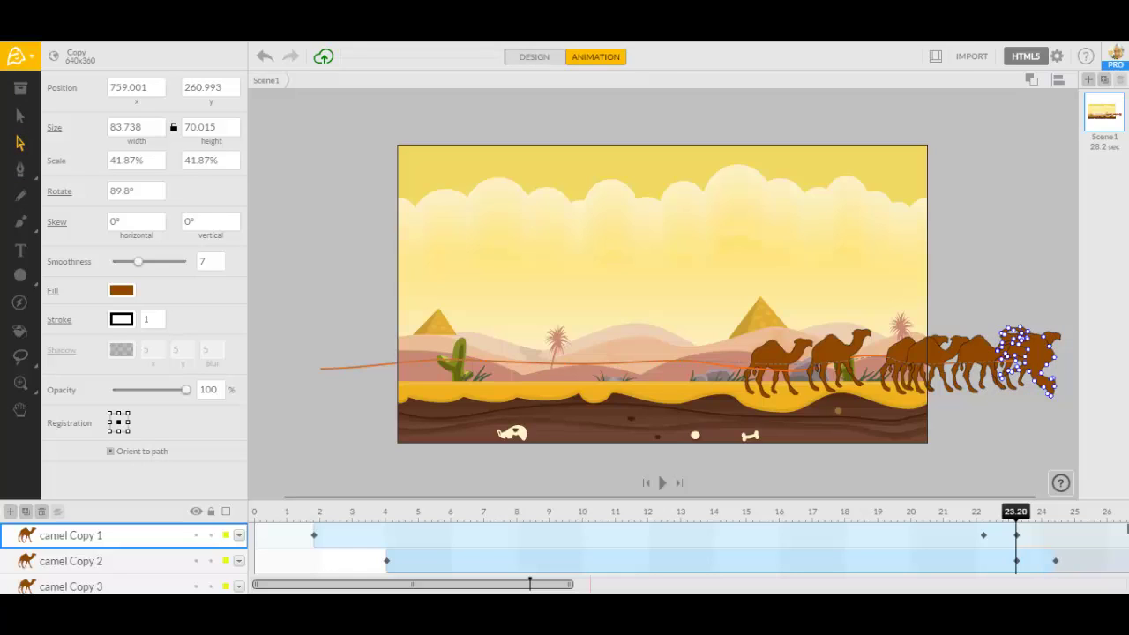
pyautogui.doubleClick(519, 363)
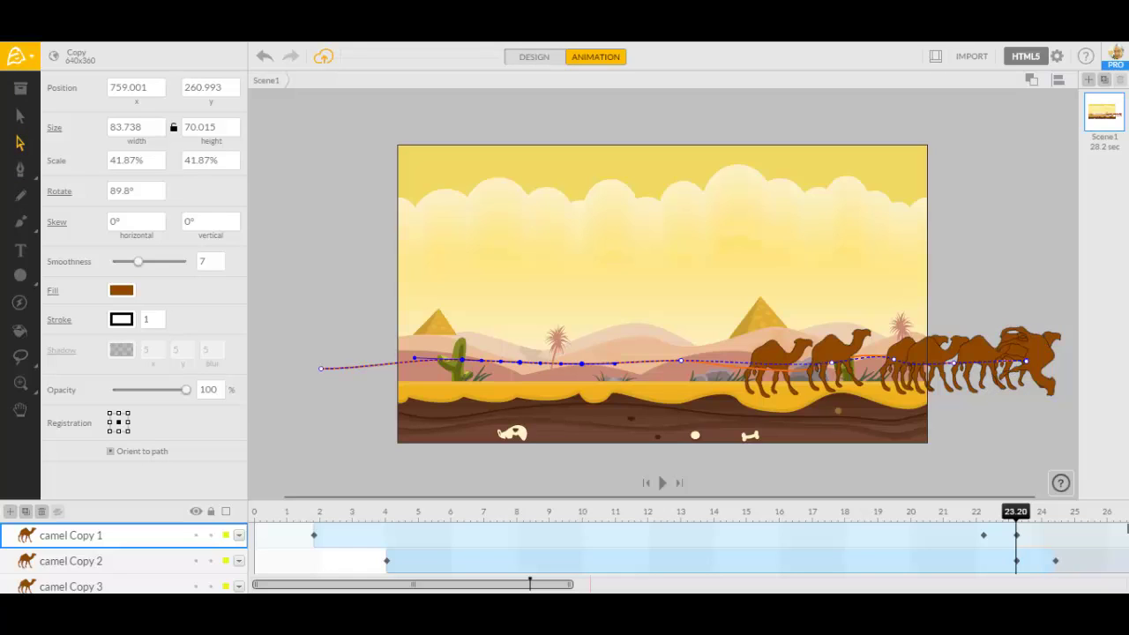
pyautogui.moveTo(519, 363); pyautogui.dragTo(515, 367)
pyautogui.moveTo(681, 360); pyautogui.dragTo(668, 375)
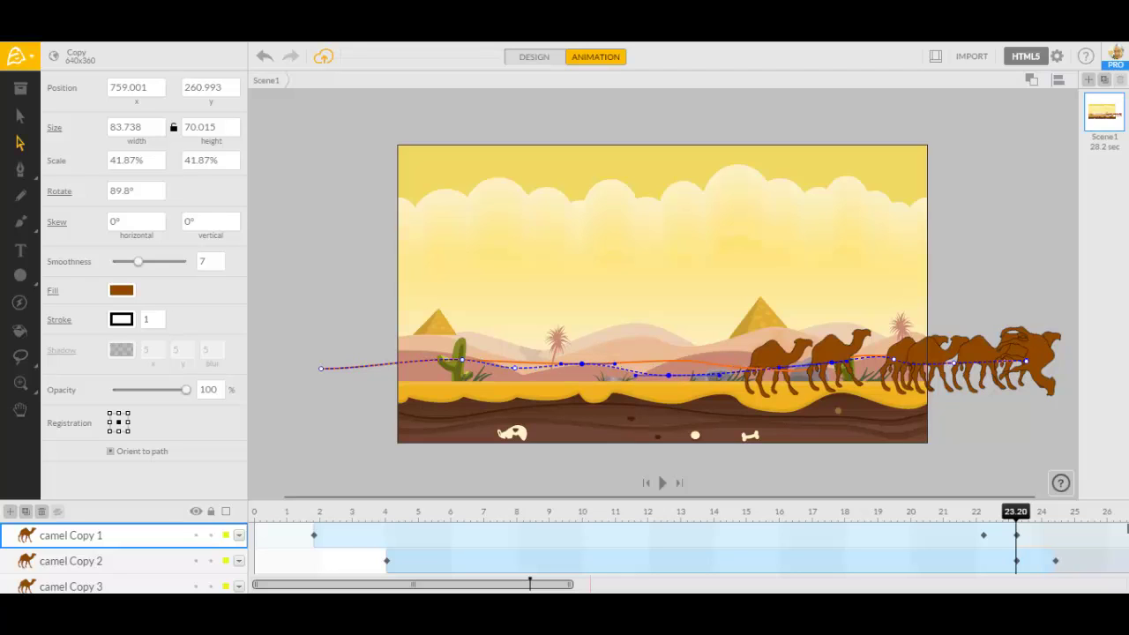